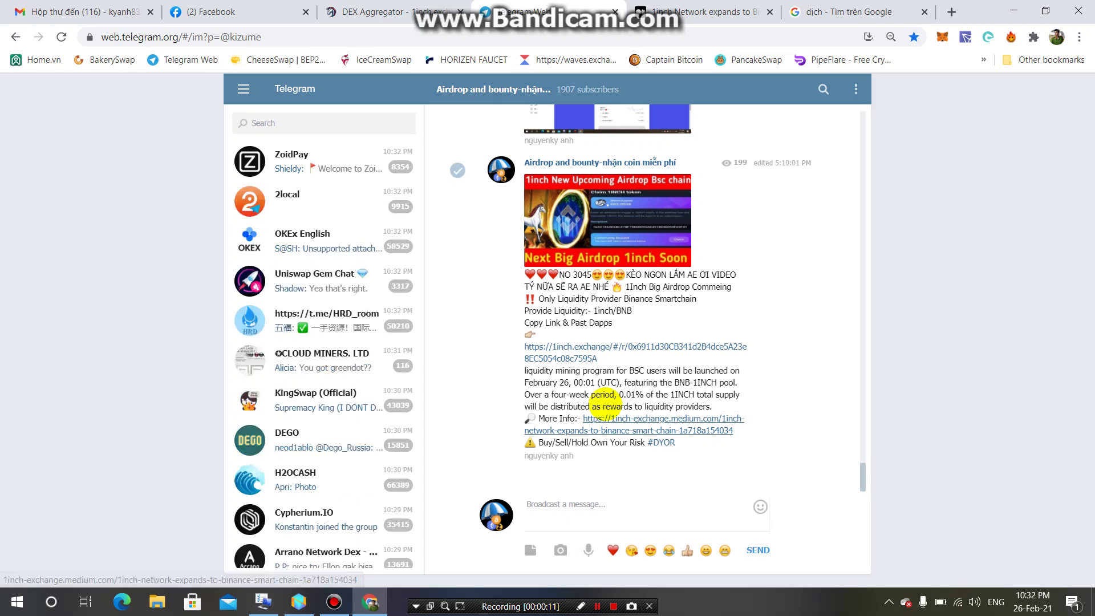
Read the Medium article on 1inch expanding to Binance Smart Chain, including the 1INCH token issuance and liquidity mining program.
left_click(675, 11)
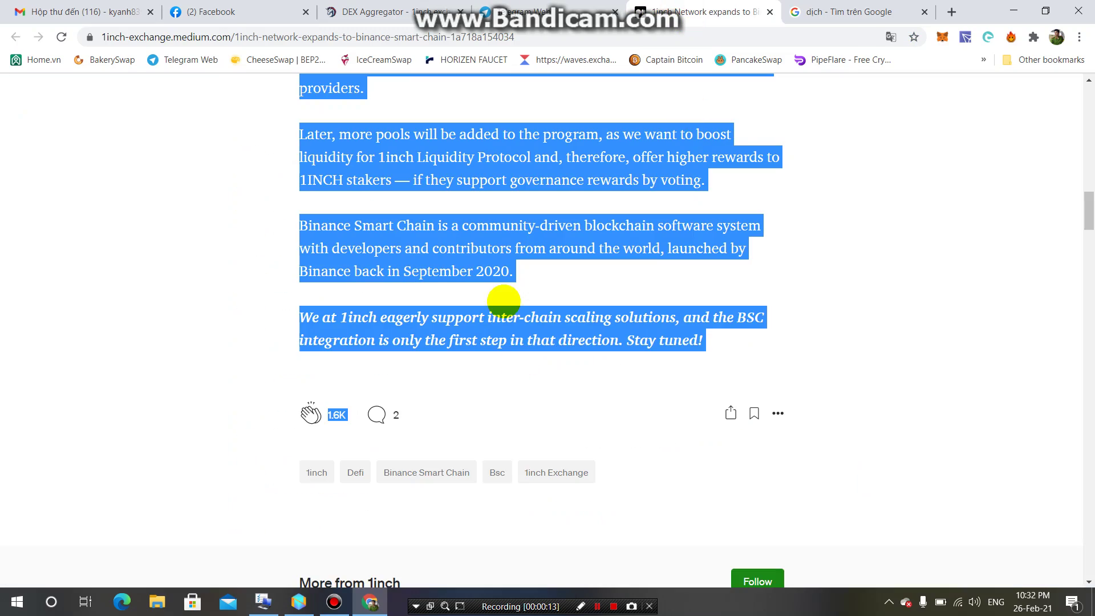
scroll(682, 291, "up", 8)
left_click(948, 276)
scroll(630, 246, "up", 15)
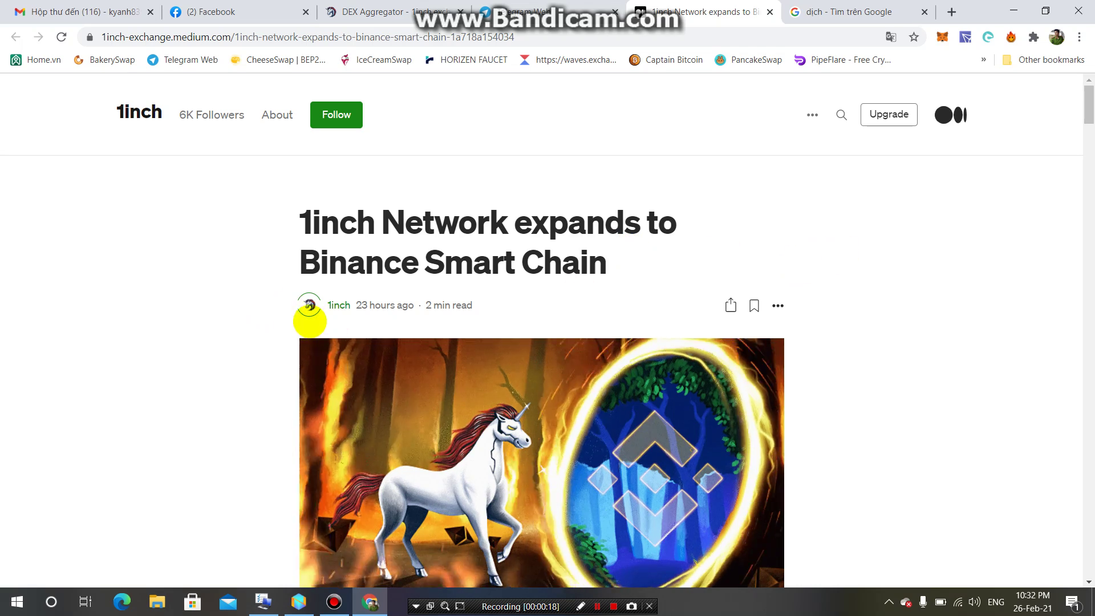
scroll(318, 294, "down", 10)
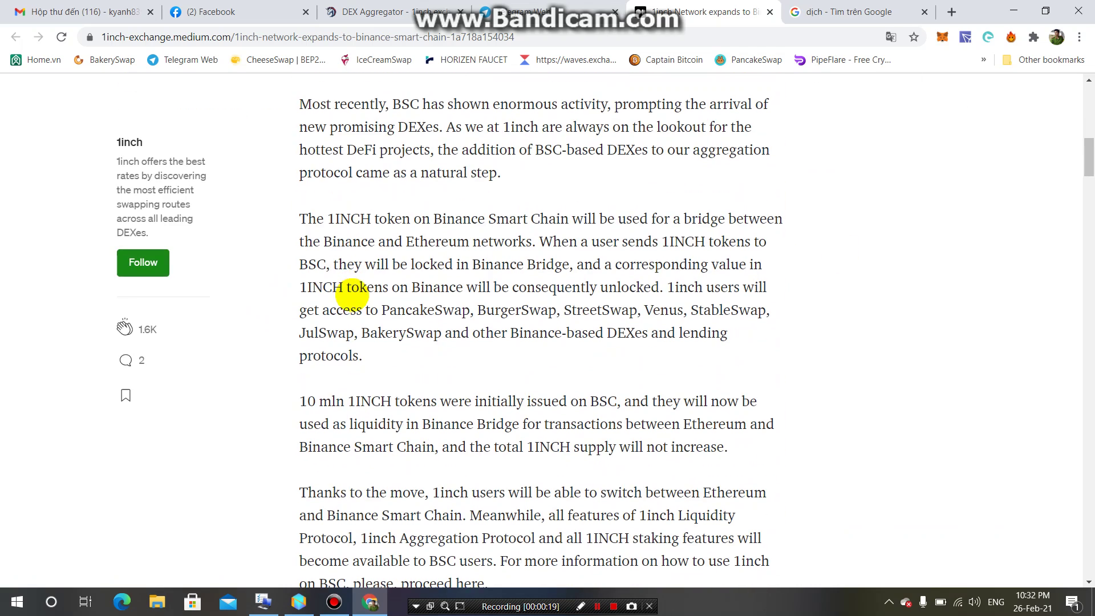
scroll(325, 345, "down", 5)
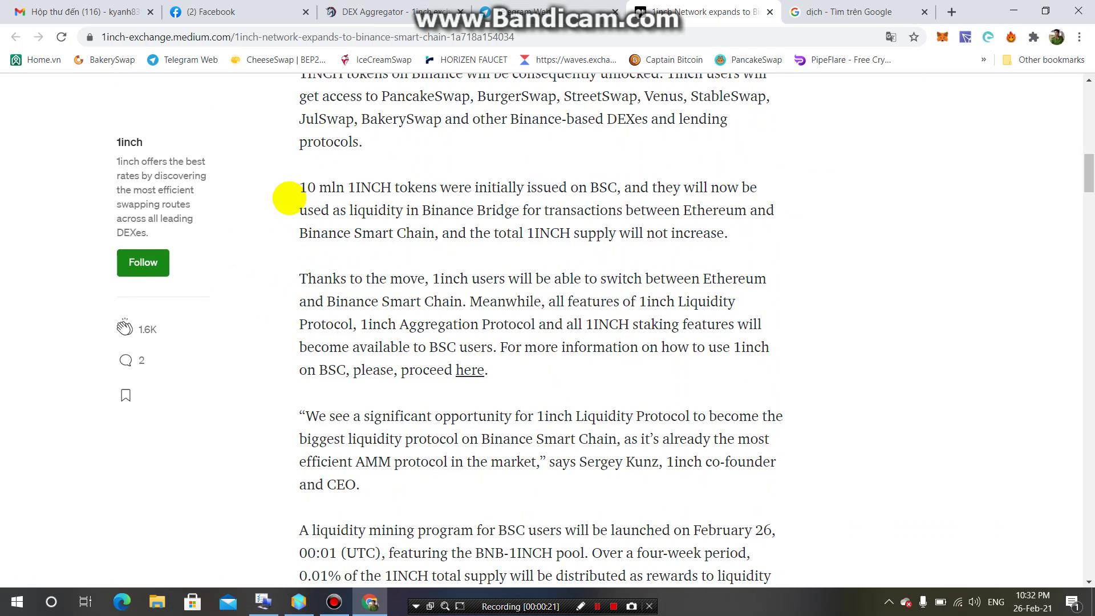
left_click_drag(293, 191, 389, 188)
left_click(585, 388)
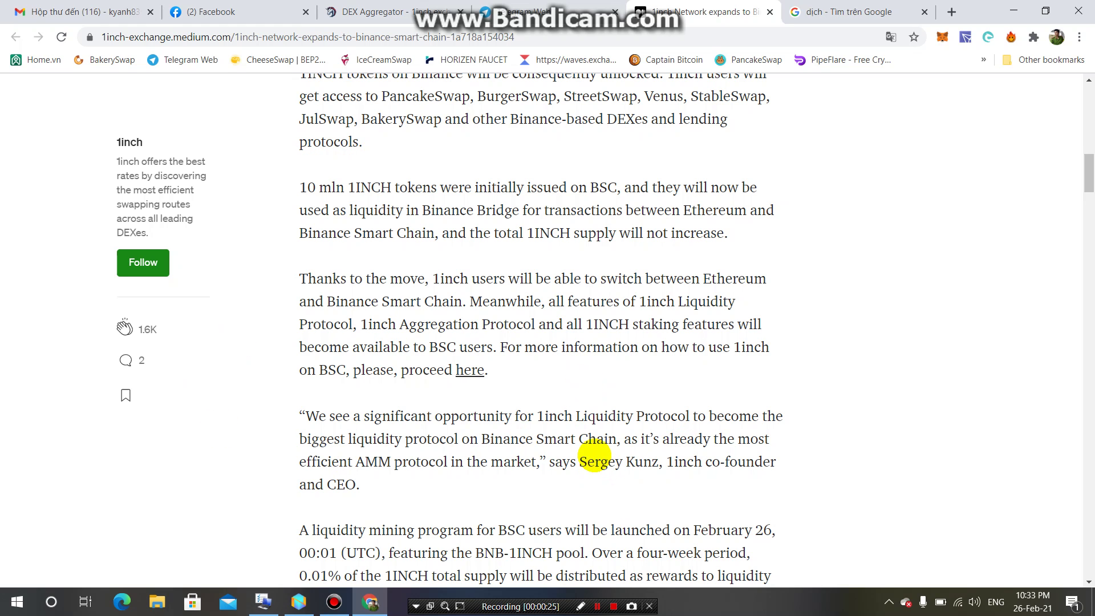
left_click(381, 10)
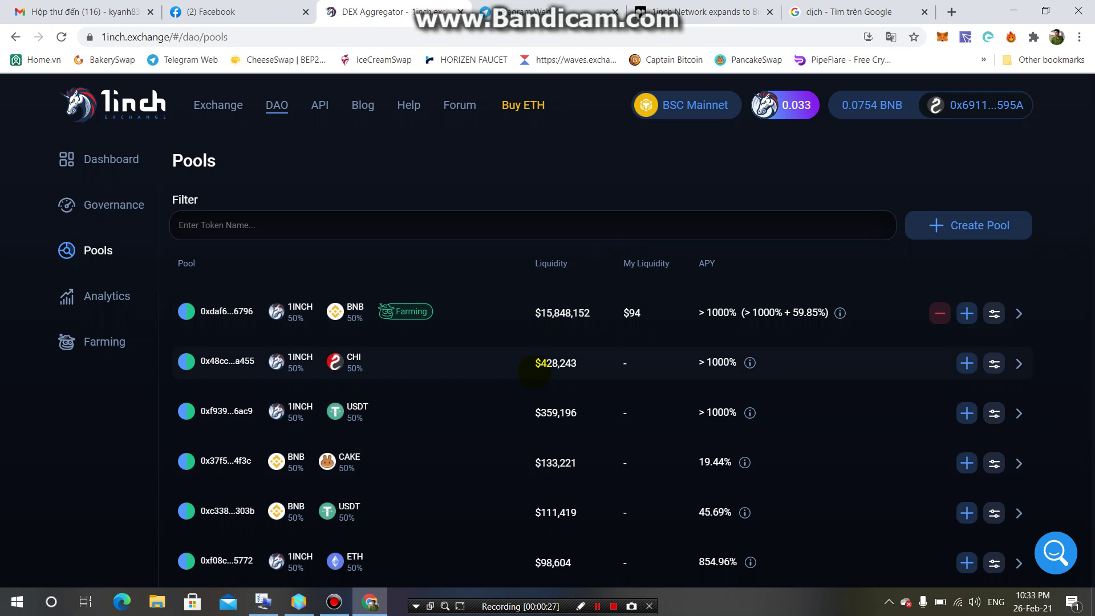
left_click(540, 10)
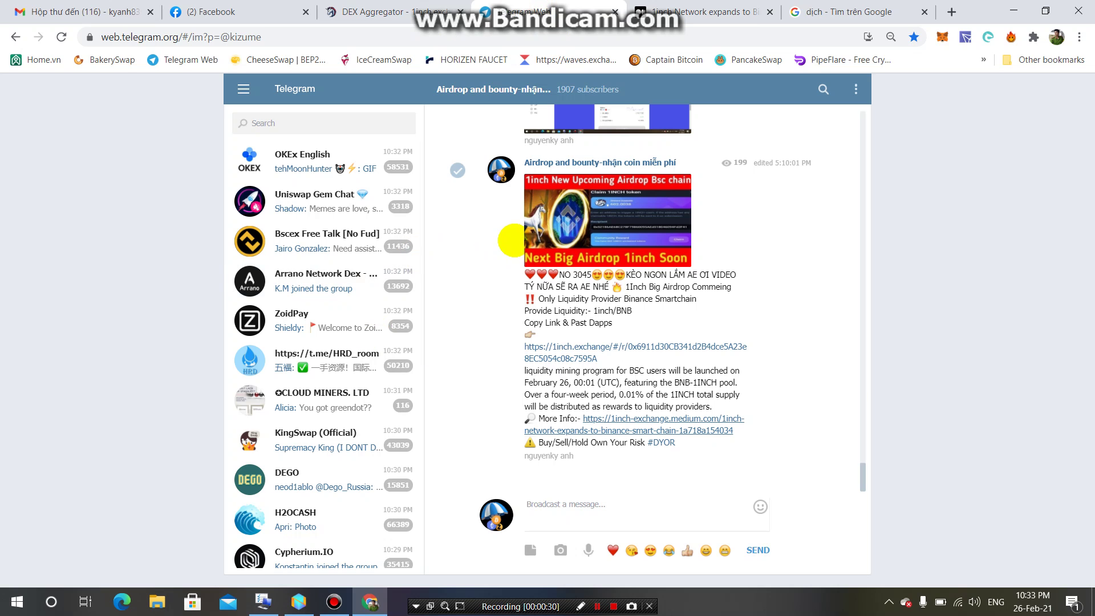
key("ctrl+Tab")
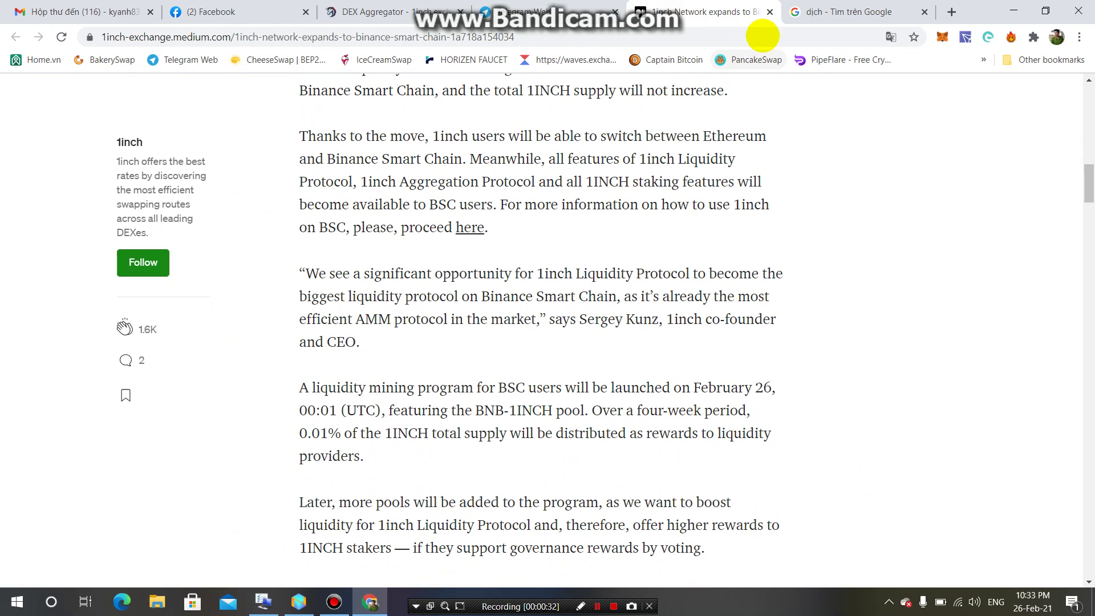
Read the Vietnamese translation of the liquidity mining announcement in Google's translator and close the translation page.
left_click(816, 11)
scroll(577, 335, "down", 2)
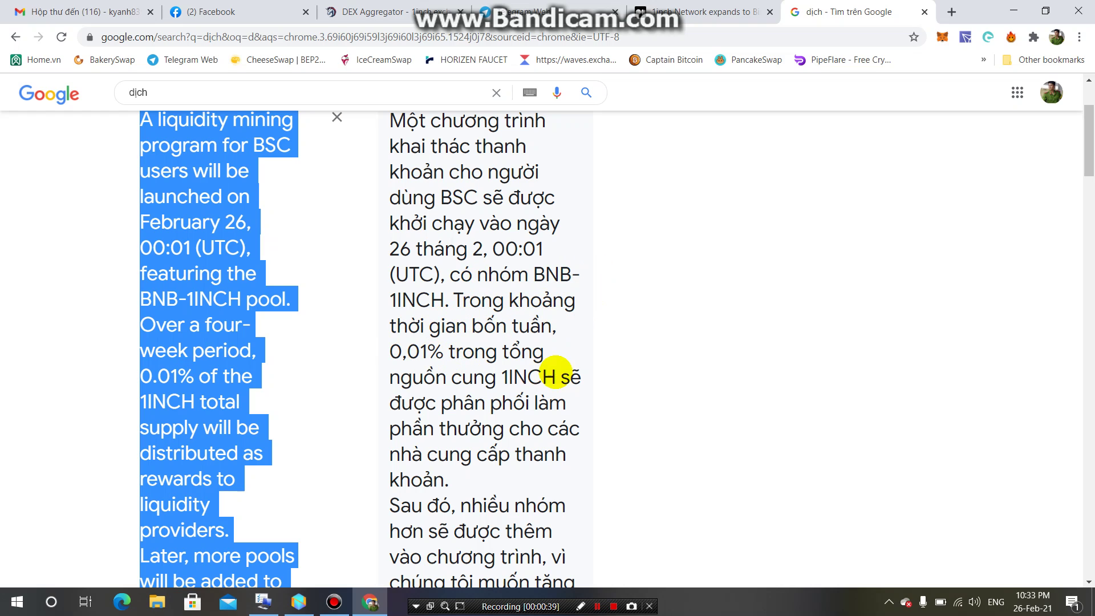
scroll(466, 362, "down", 2)
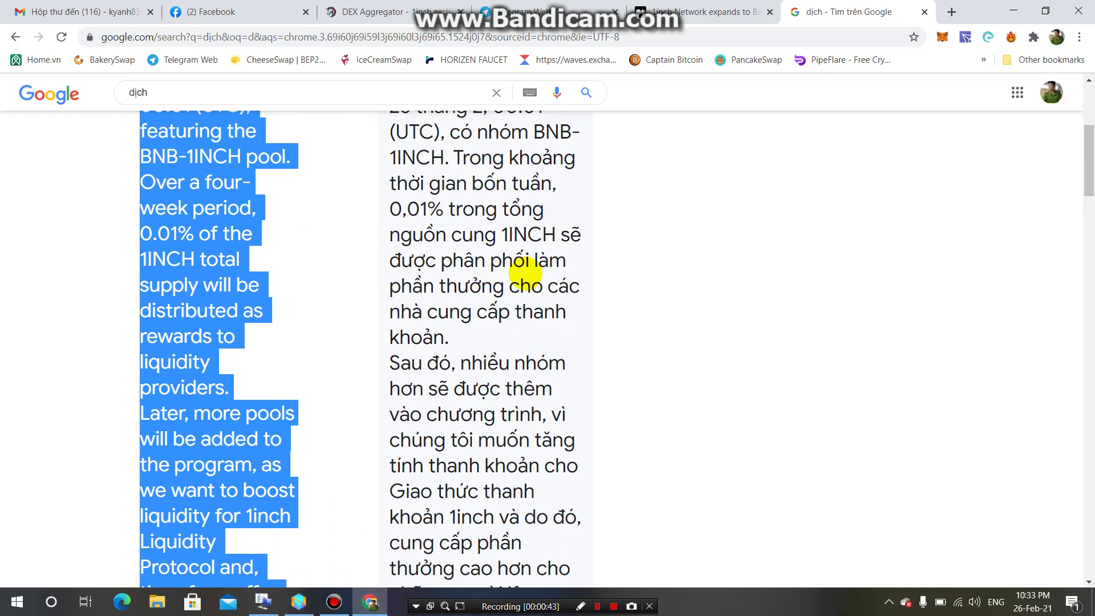
scroll(513, 363, "down", 2)
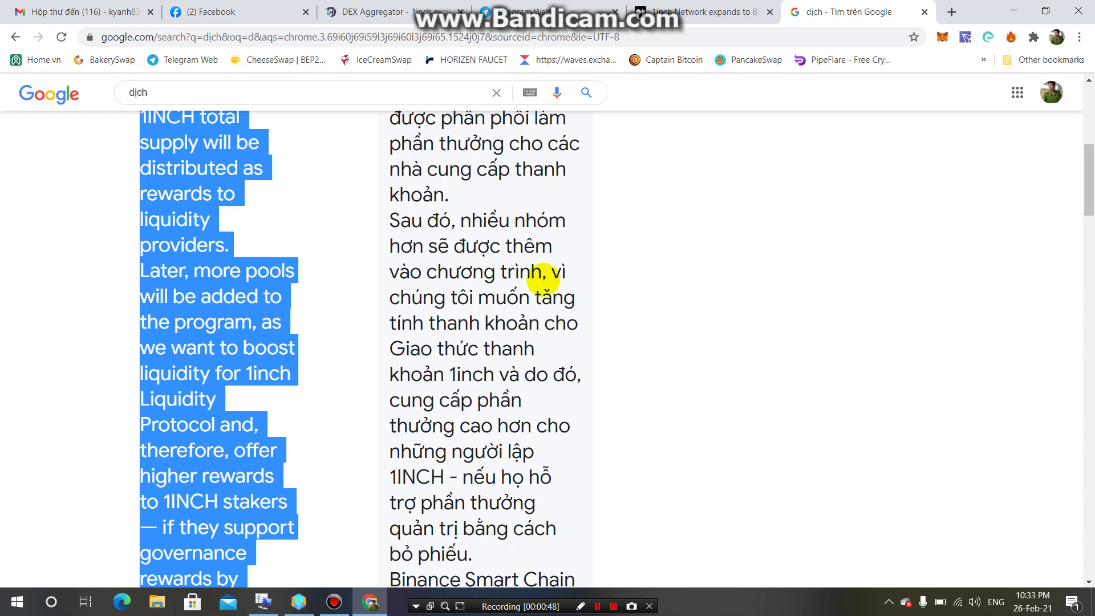
scroll(501, 298, "down", 5)
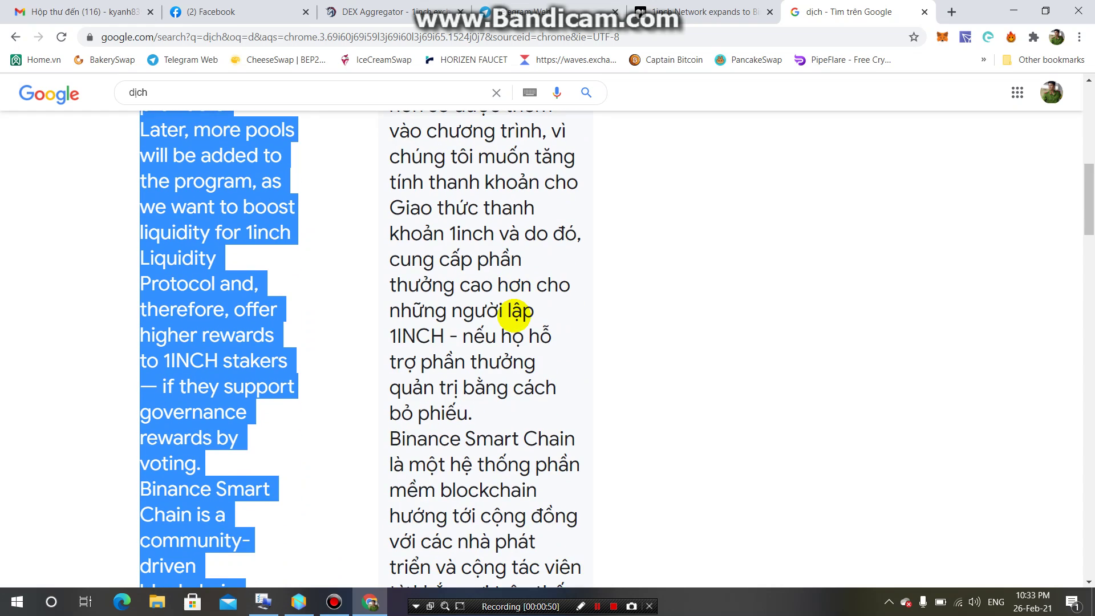
scroll(513, 316, "up", 8)
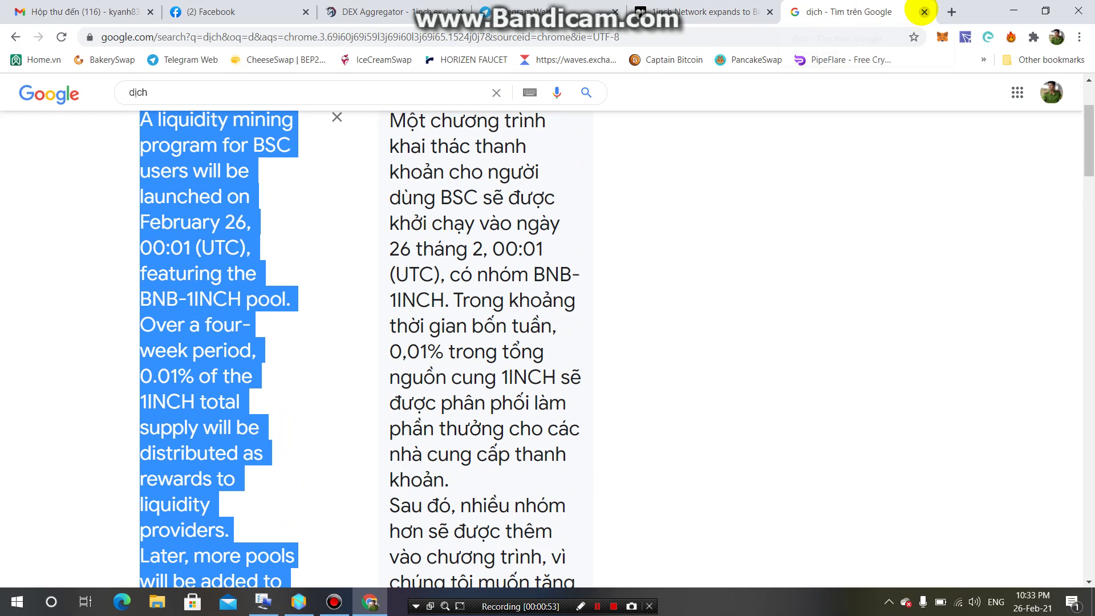
left_click(924, 11)
Revisit the airdrop post and the Medium article, and return to the 1inch pools list.
left_click(623, 5)
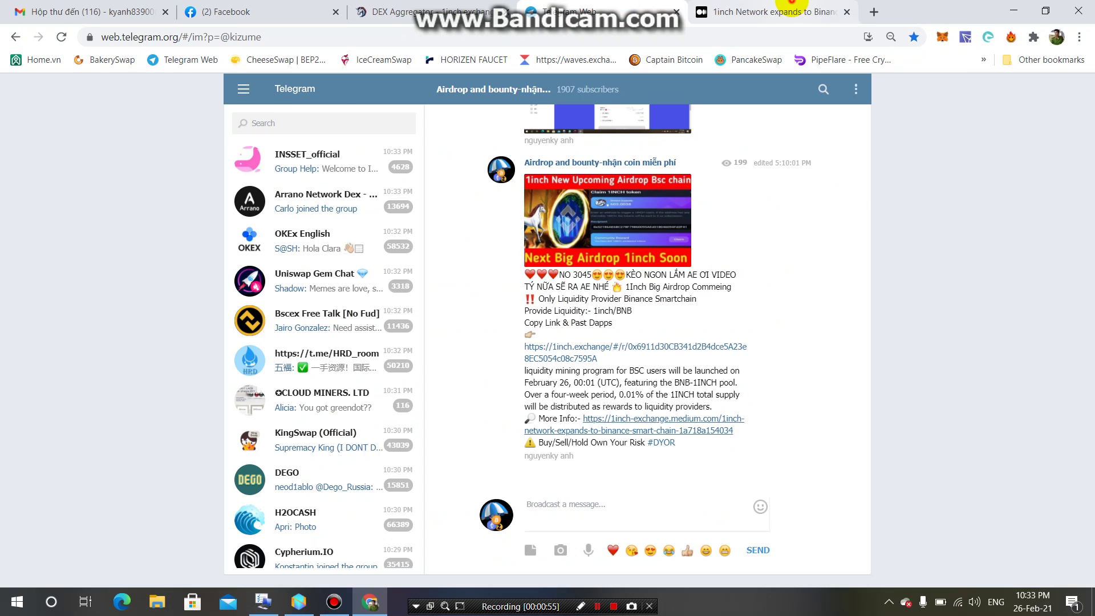
left_click(767, 9)
left_click(571, 7)
left_click(496, 12)
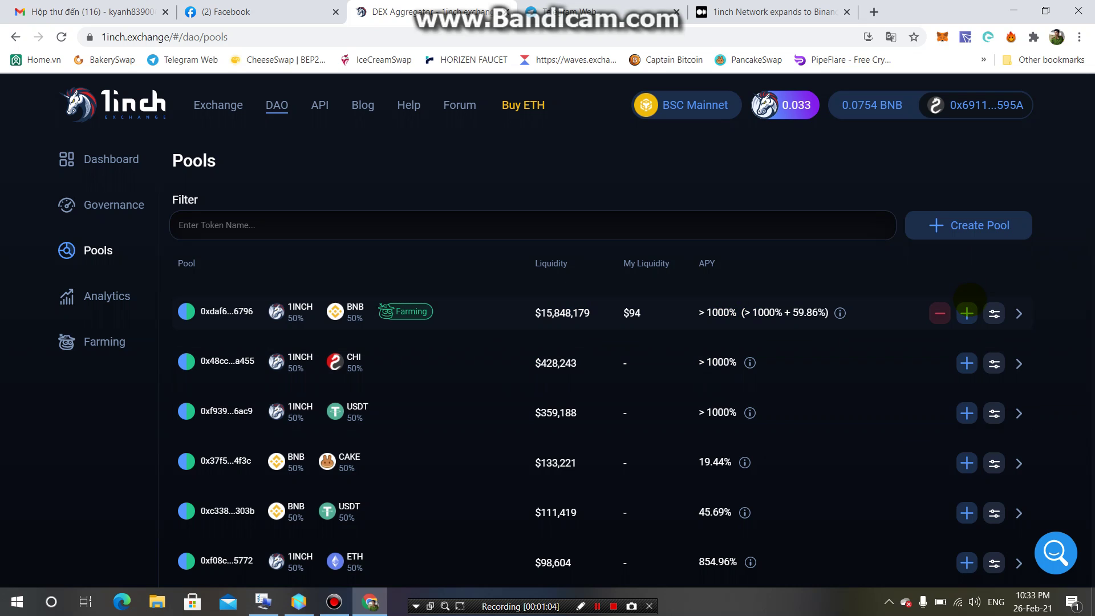
Examine the active 1INCH-BNB farming program and the governance details of the BNB-1INCH pool.
left_click(114, 345)
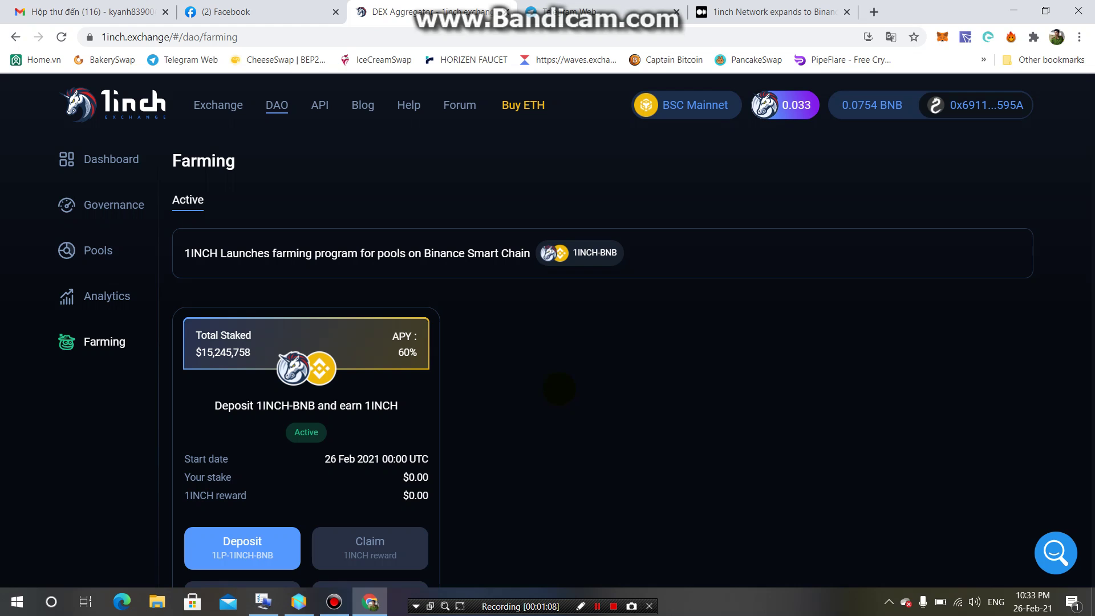
scroll(457, 371, "down", 3)
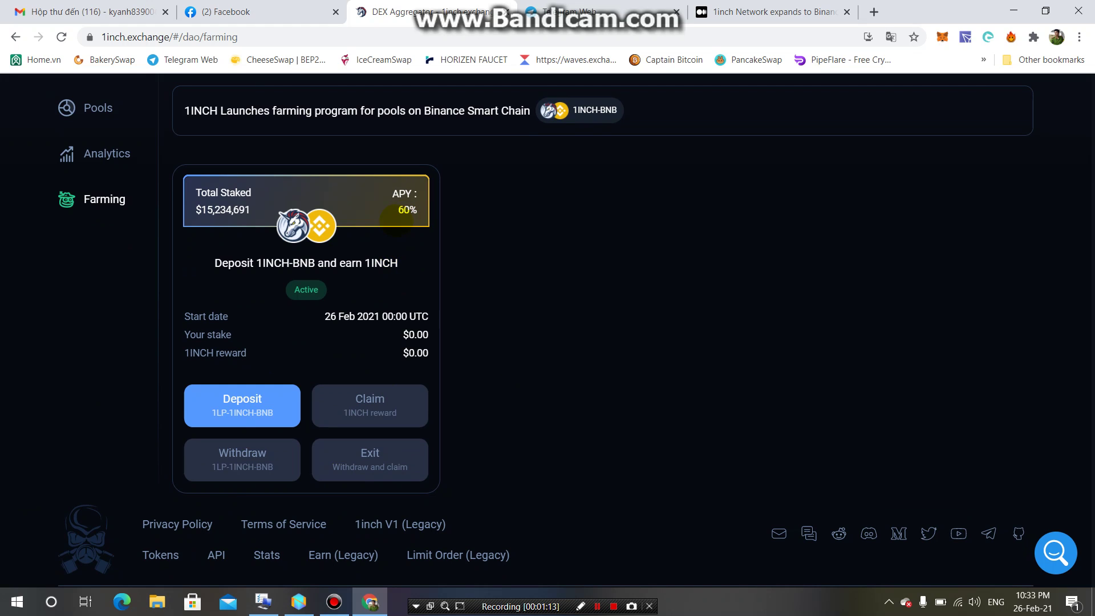
scroll(249, 372, "up", 3)
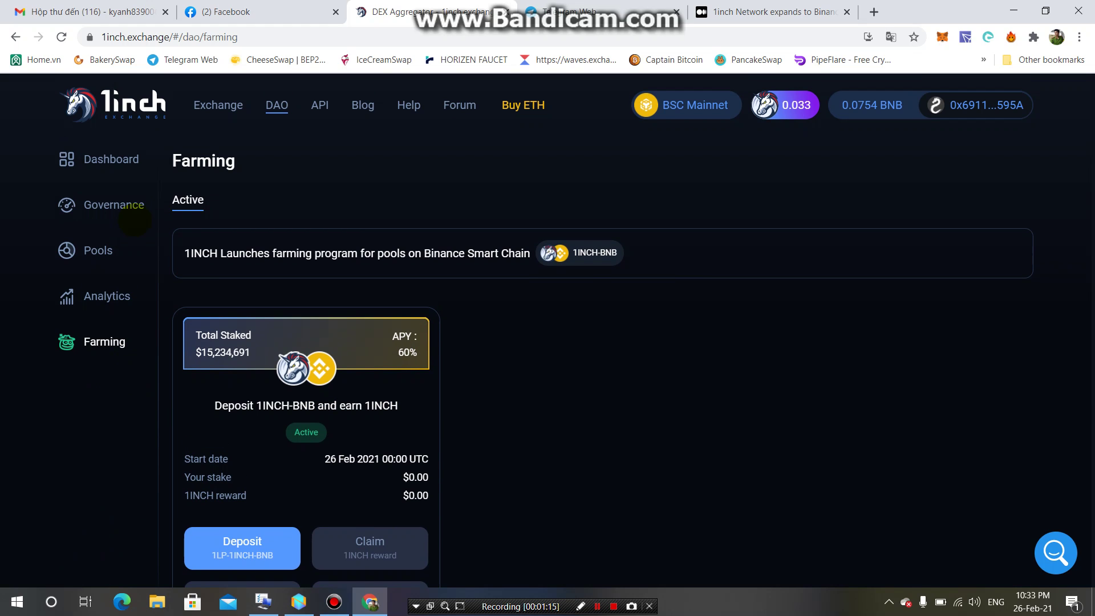
left_click(97, 250)
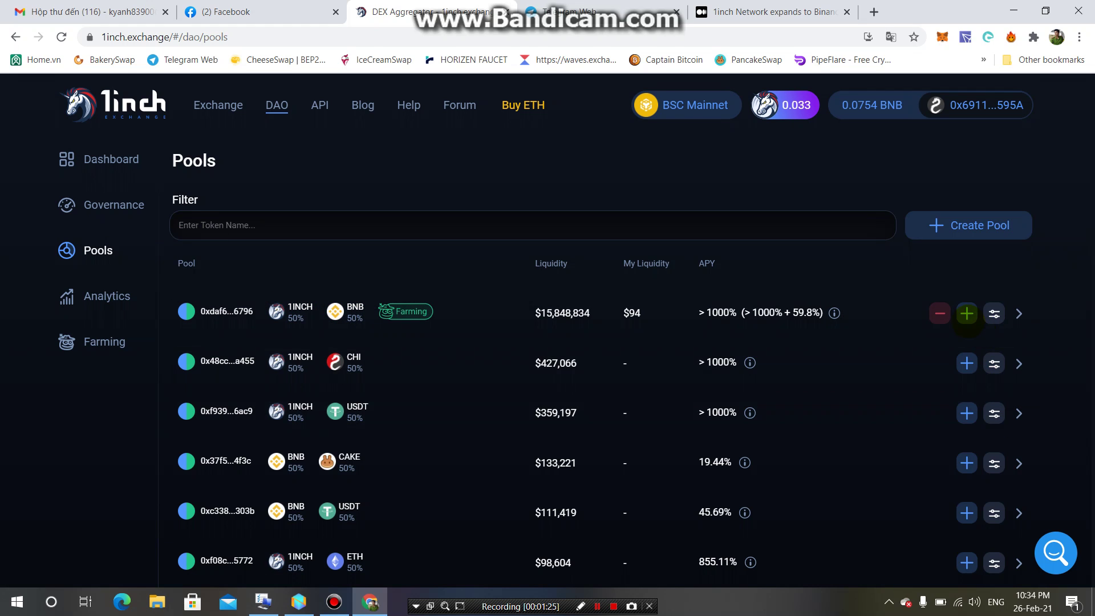
left_click(993, 313)
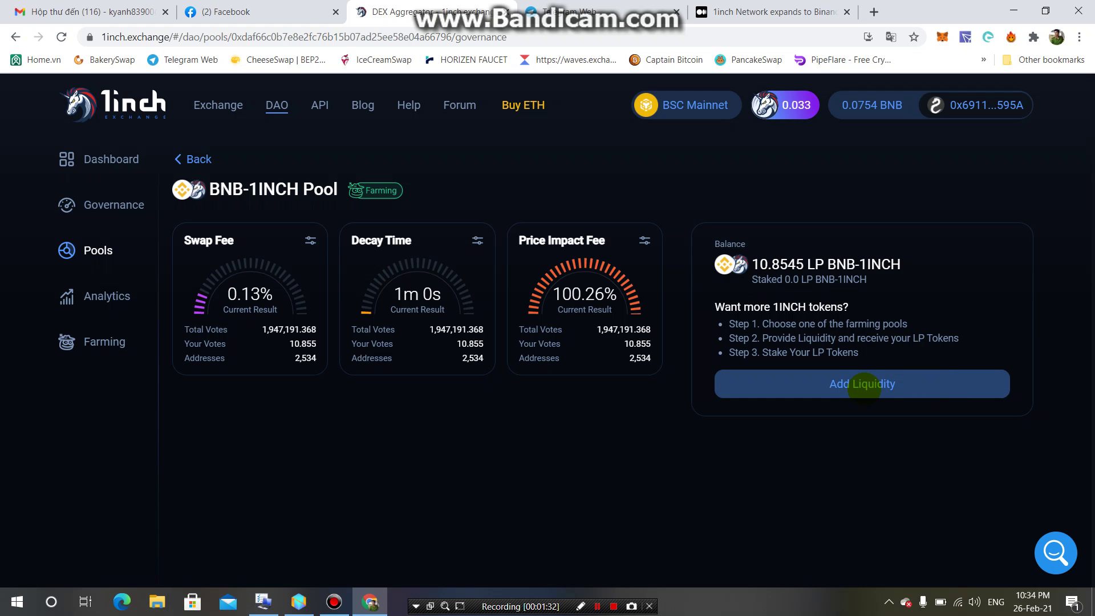
Start a deposit in the 1INCH-BNB farm and set the amount to the full LP balance, 10.854578031236994811.
left_click(109, 345)
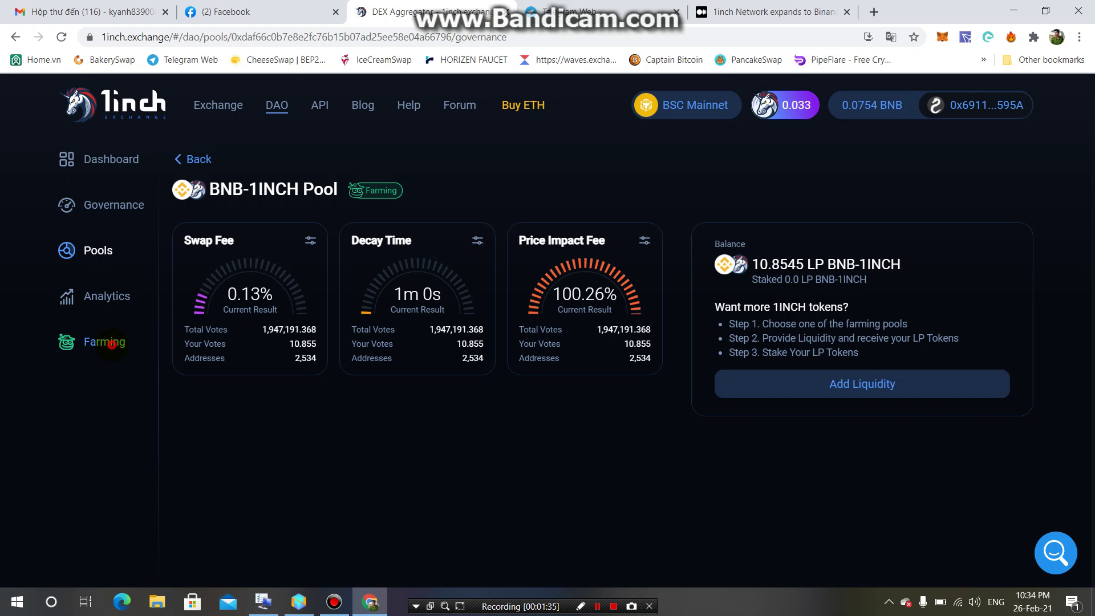
left_click(258, 549)
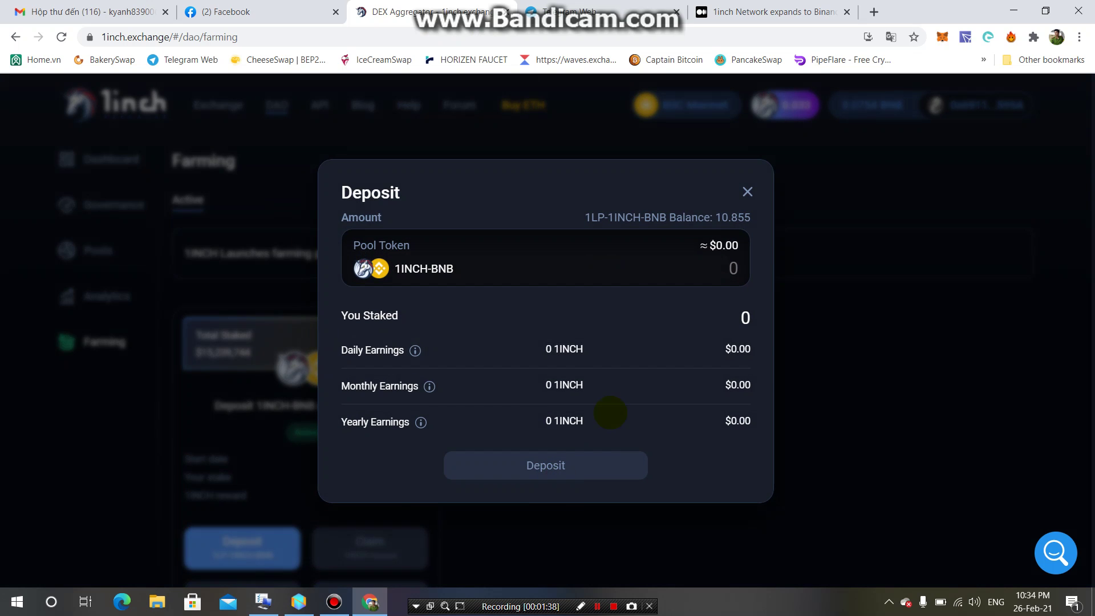
left_click(730, 218)
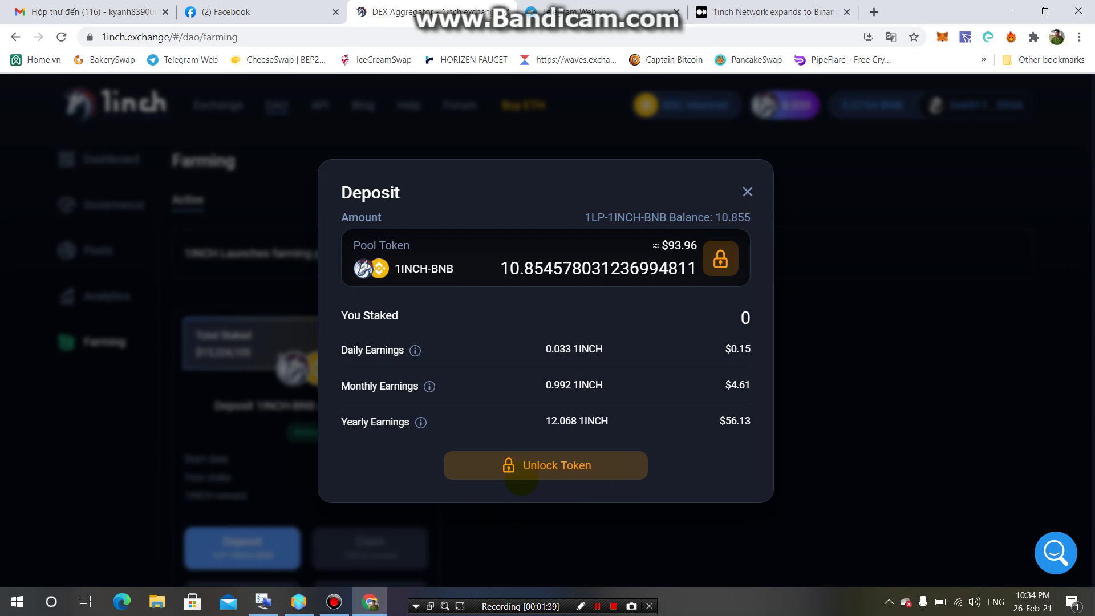
Unlock exactly 10.8546 1INCH-BNB for the deposit, approve the transaction in MetaMask and dismiss the transaction notices.
left_click(520, 474)
left_click(459, 255)
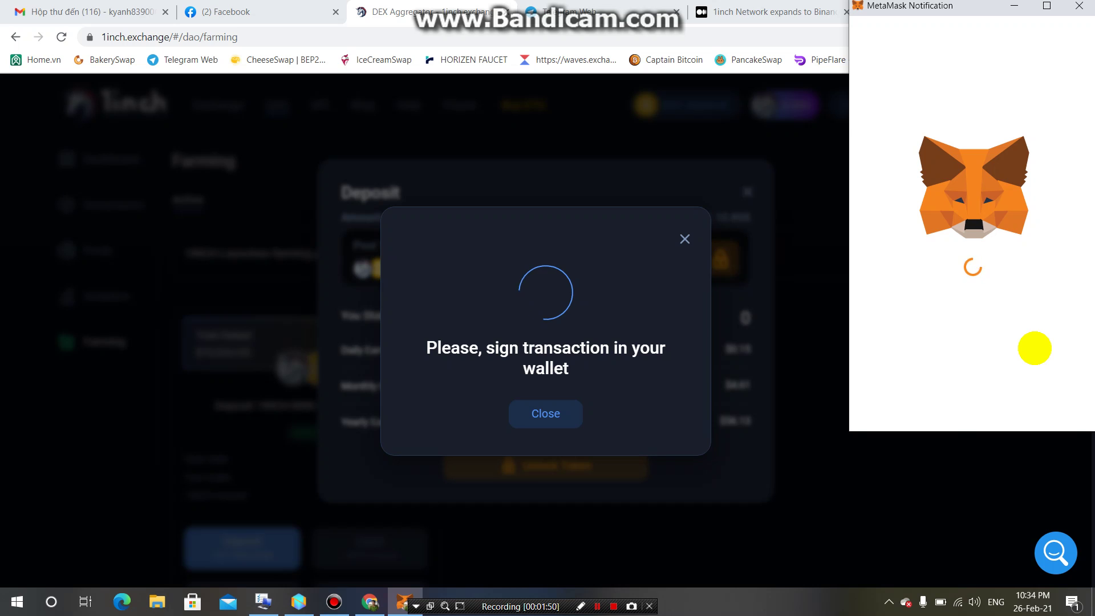
left_click(1036, 425)
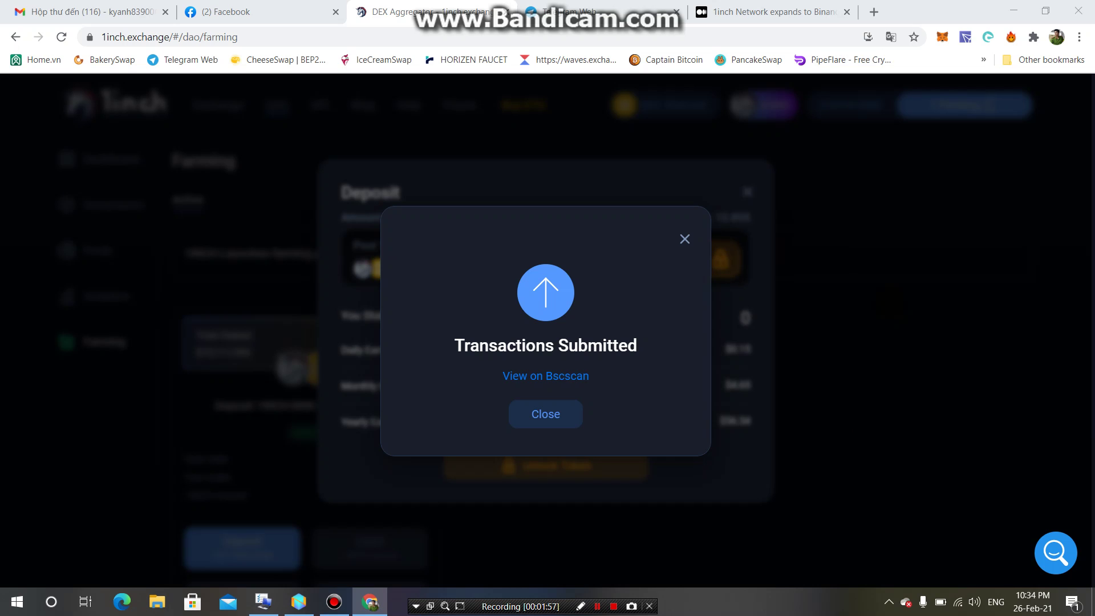
right_click(873, 303)
left_click(572, 423)
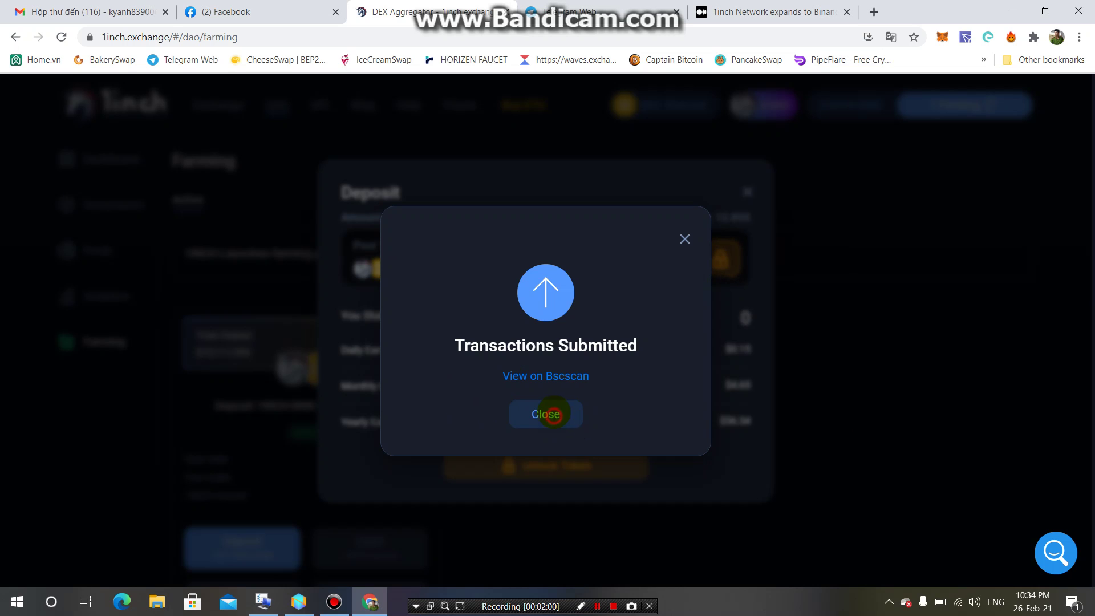
left_click(568, 416)
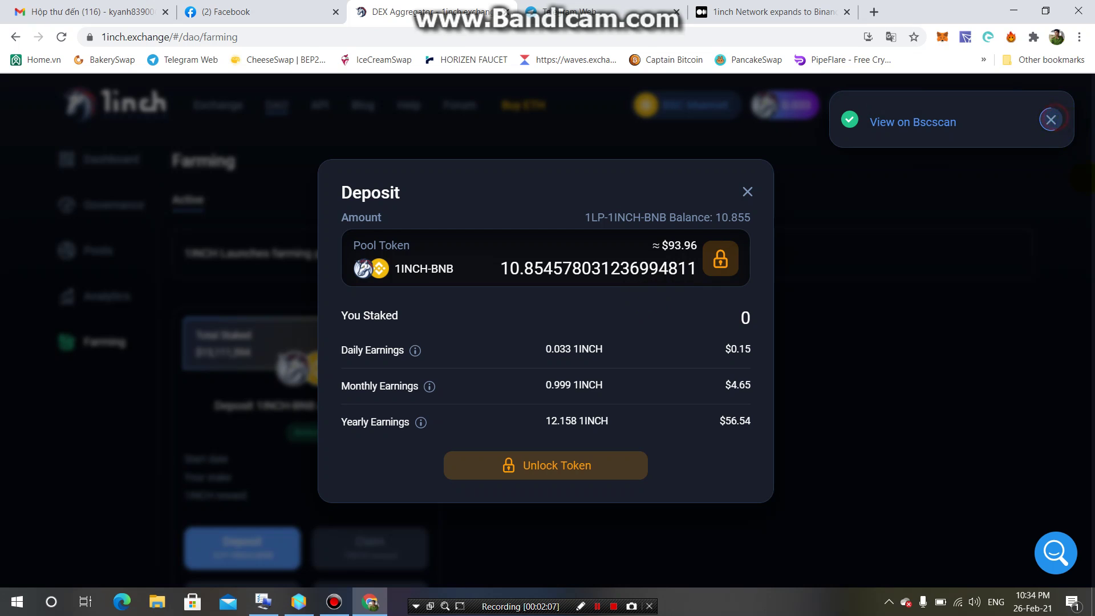
left_click(1051, 120)
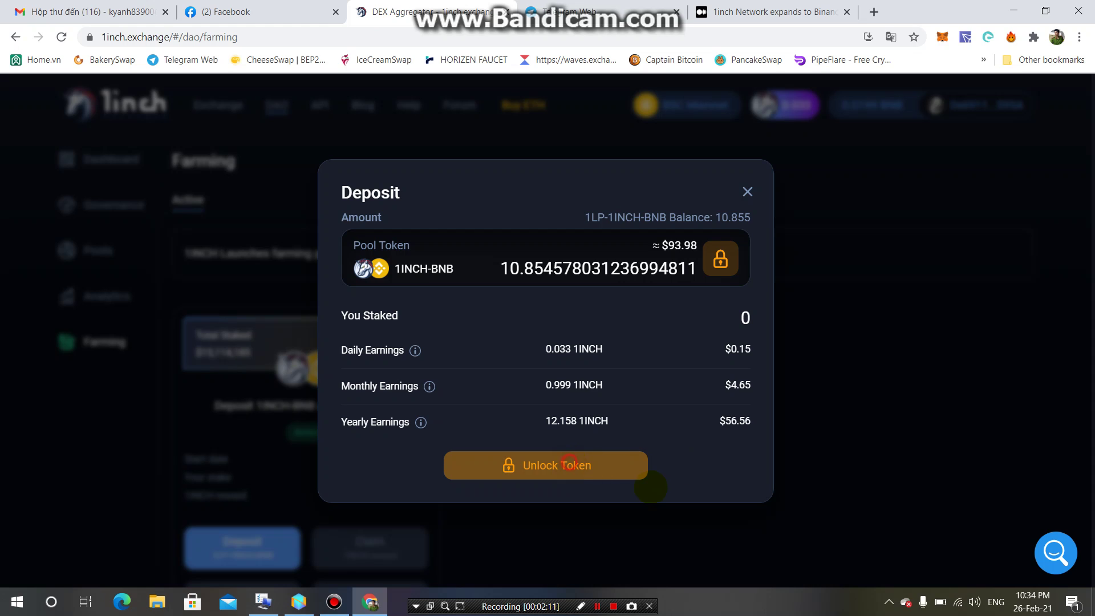
Repeat the 10.8546 1INCH-BNB unlock, confirm the spending permission in MetaMask and clear the transaction notices.
left_click(569, 462)
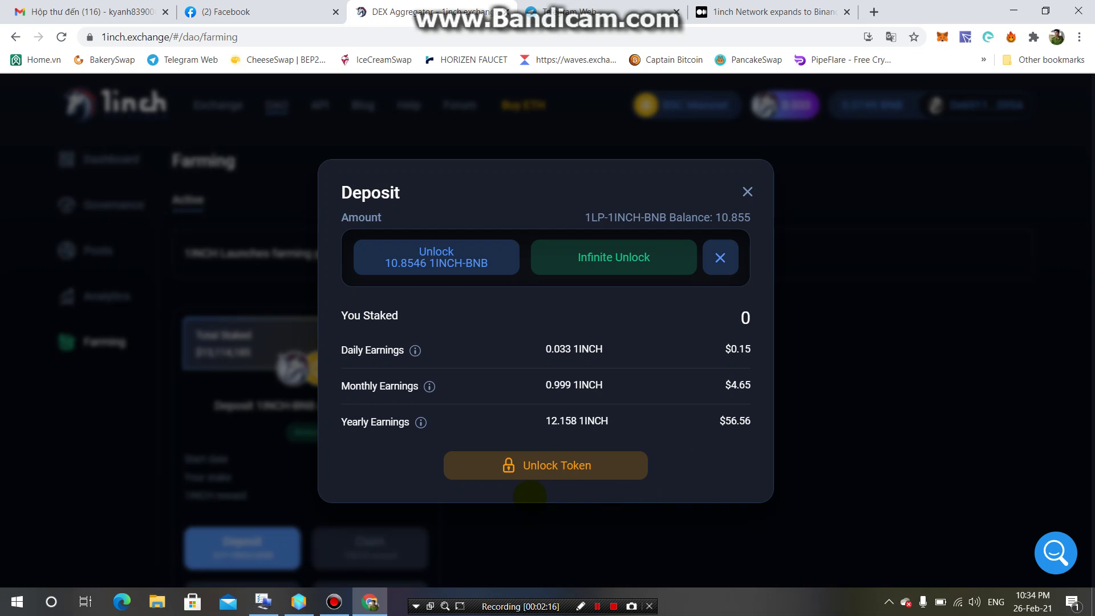
left_click(450, 261)
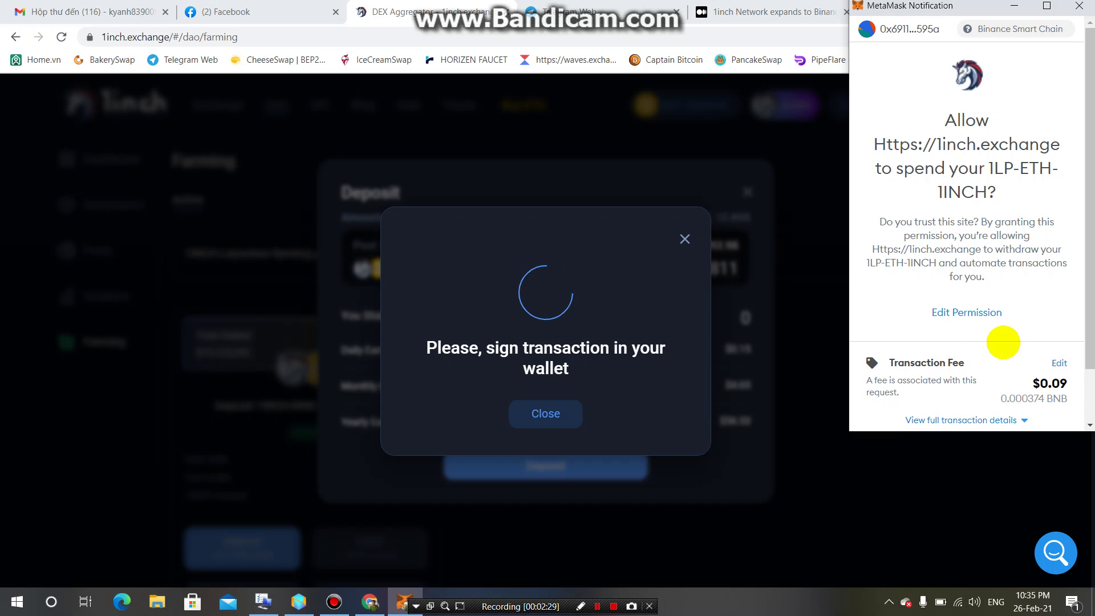
scroll(987, 420, "down", 1)
left_click(1005, 404)
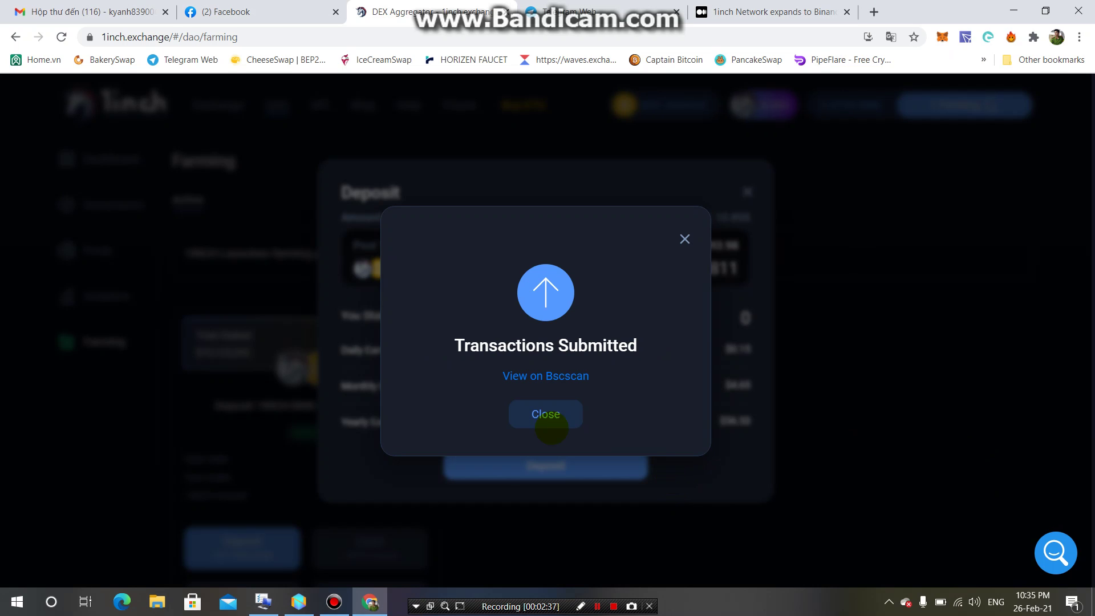
left_click(546, 415)
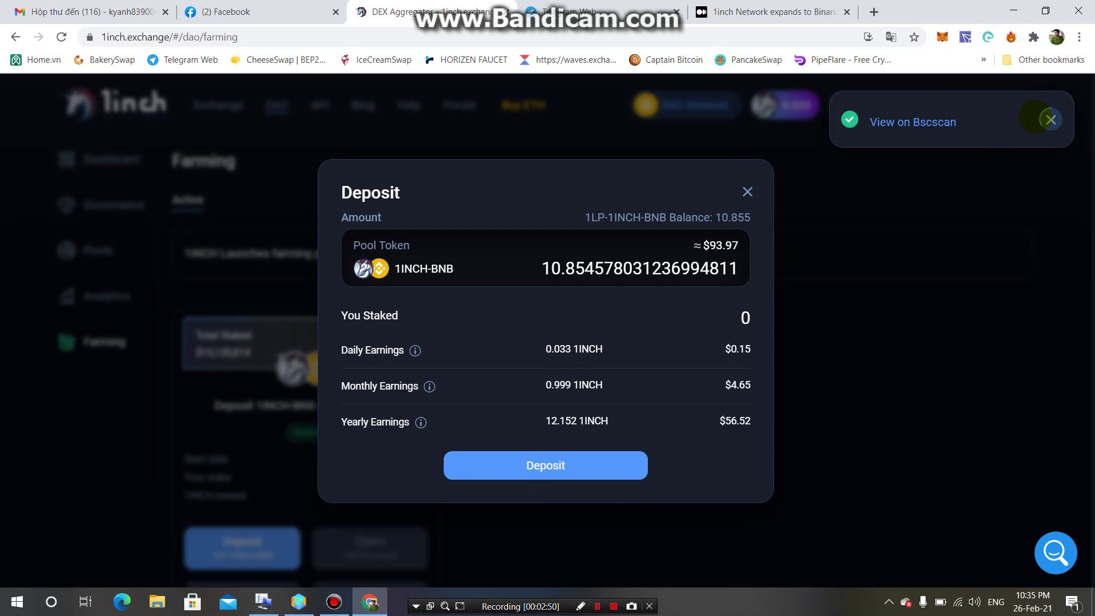
left_click(1052, 120)
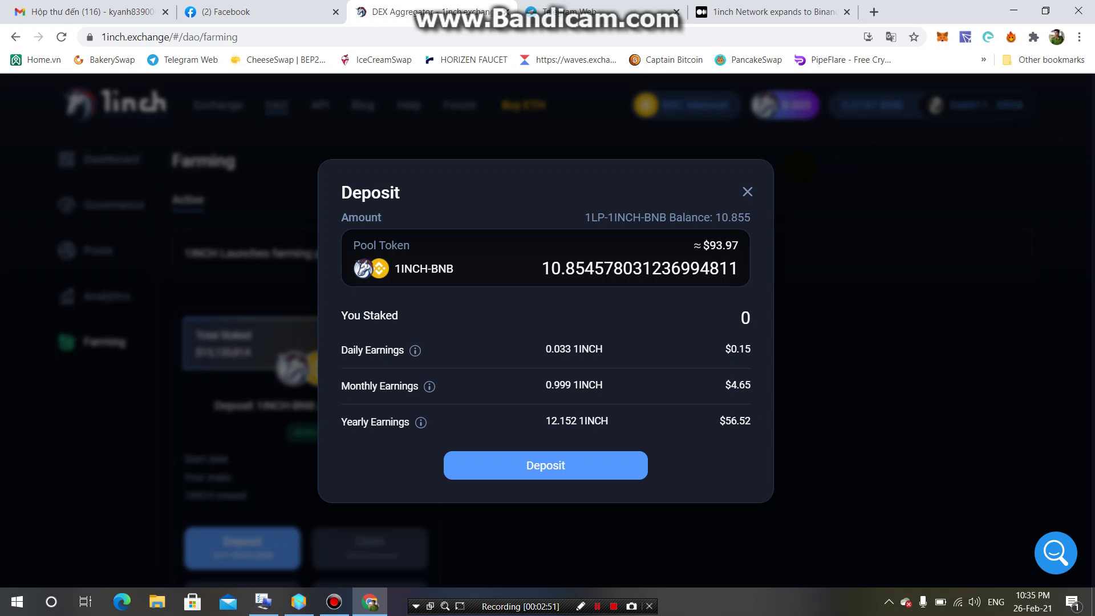
Close the deposit form and review the 1INCH-BNB farm's stake, reward, claim and withdrawal options.
left_click(748, 191)
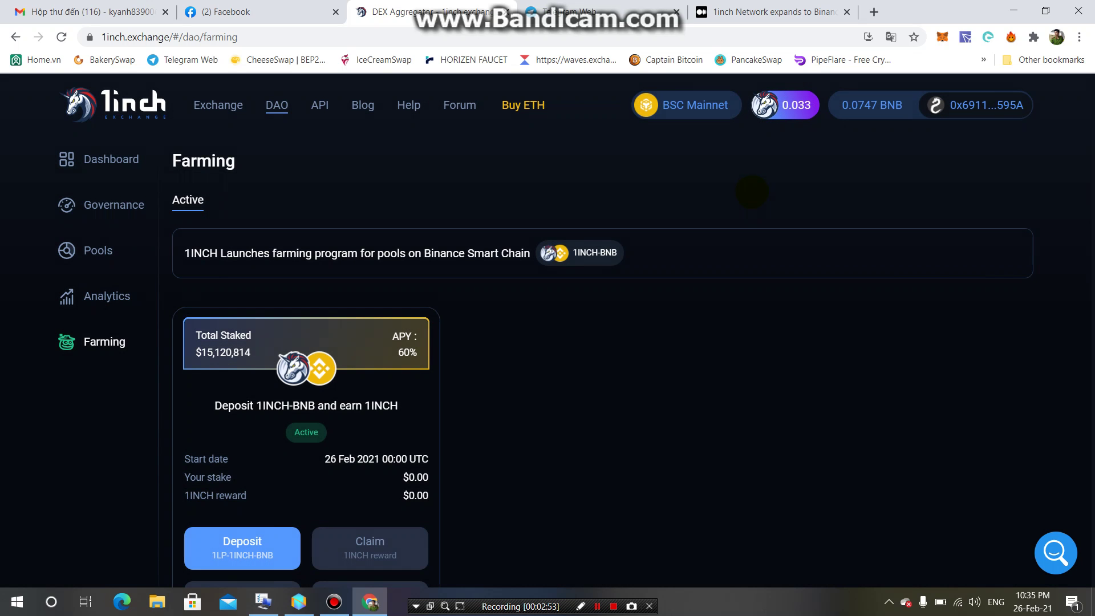
scroll(674, 445, "down", 3)
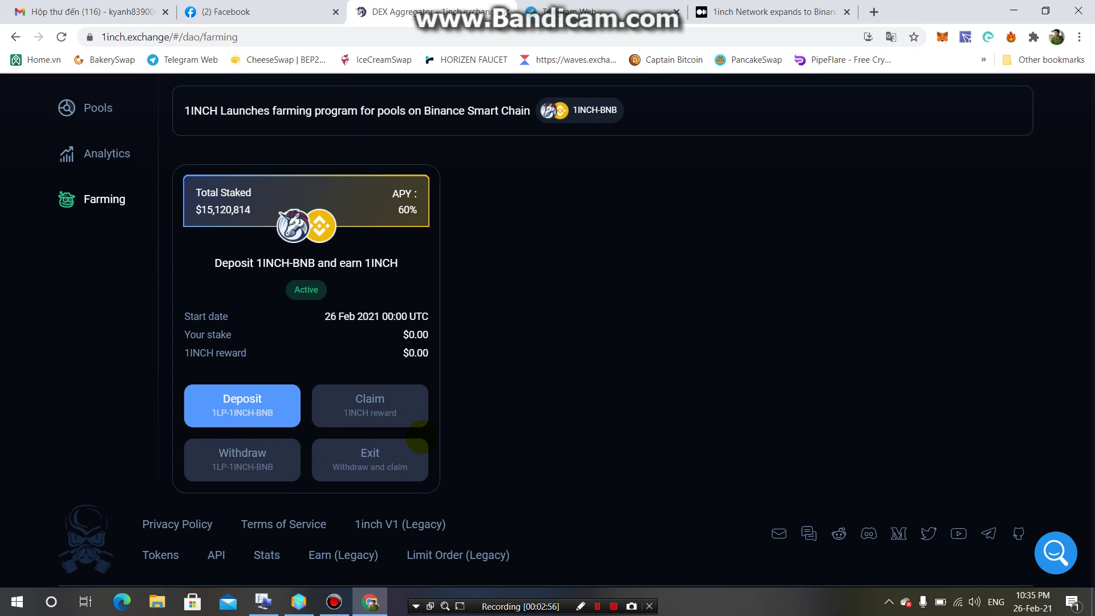
Deposit the full 10.854578031236994811 1INCH-BNB LP balance into the farm, confirm the stake in MetaMask and close the deposit windows.
scroll(421, 438, "up", 2)
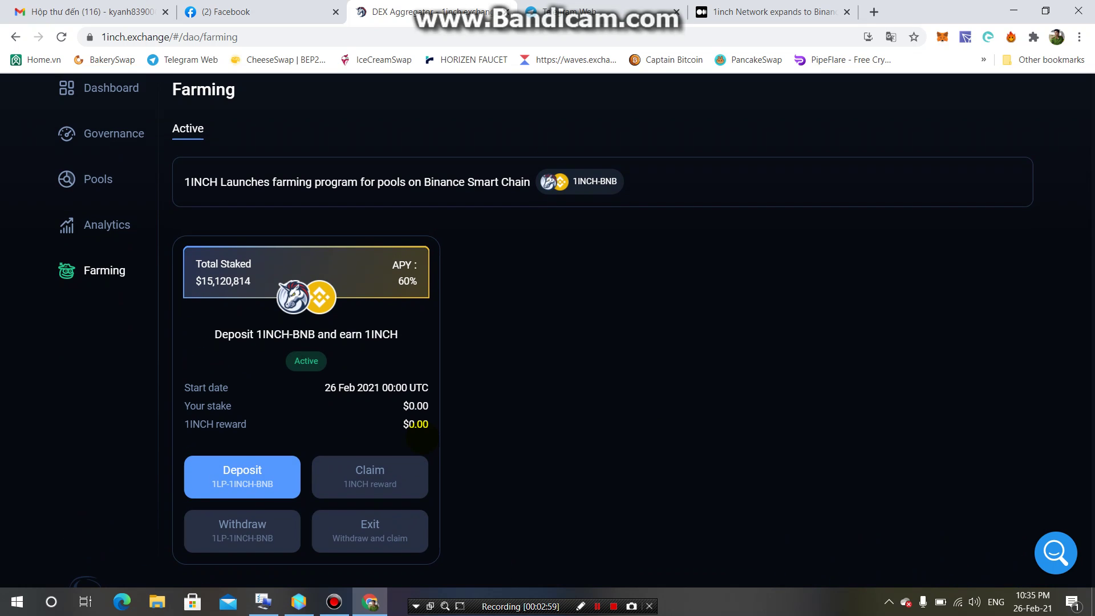
left_click(264, 480)
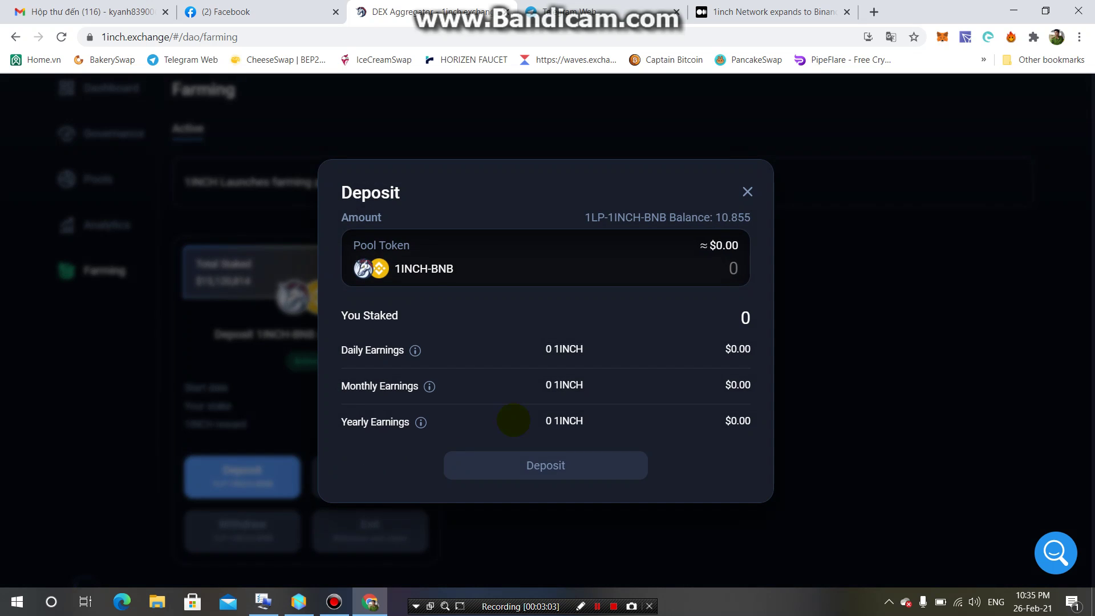
left_click(725, 218)
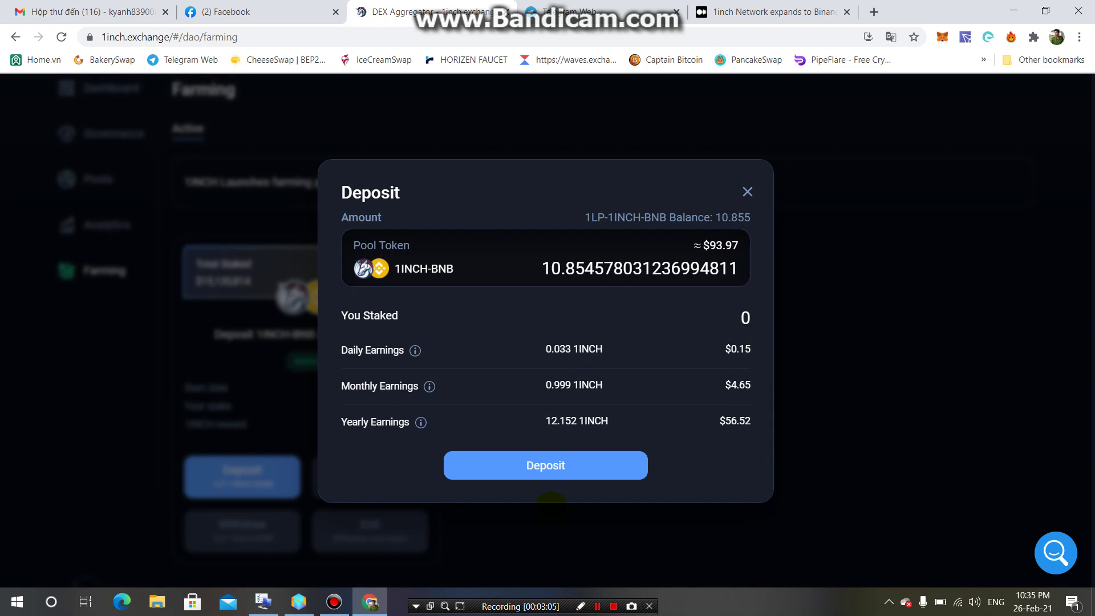
left_click(538, 465)
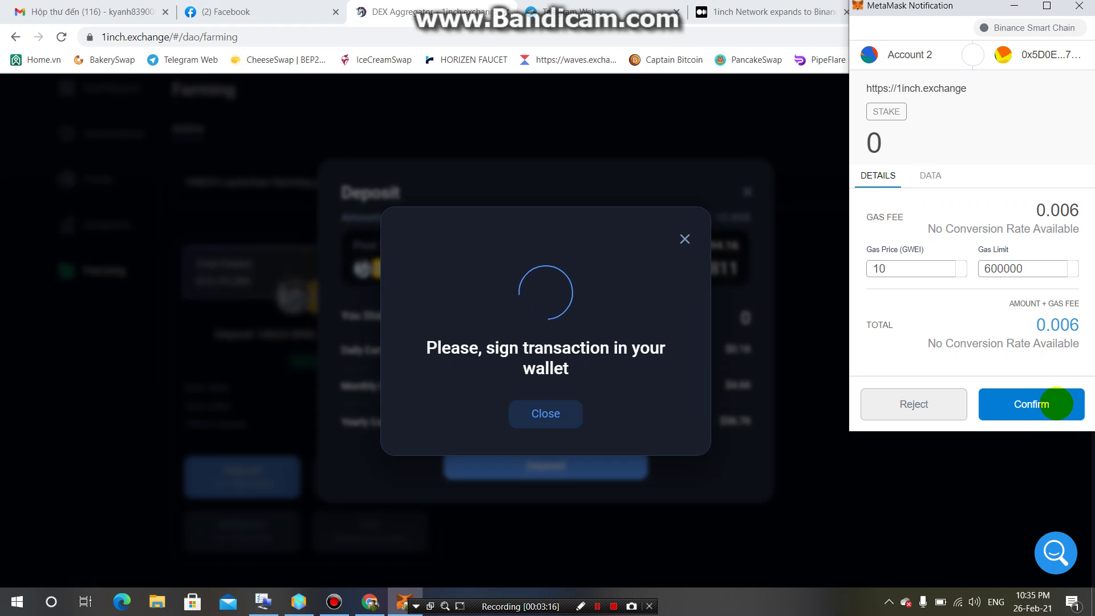
left_click(1047, 404)
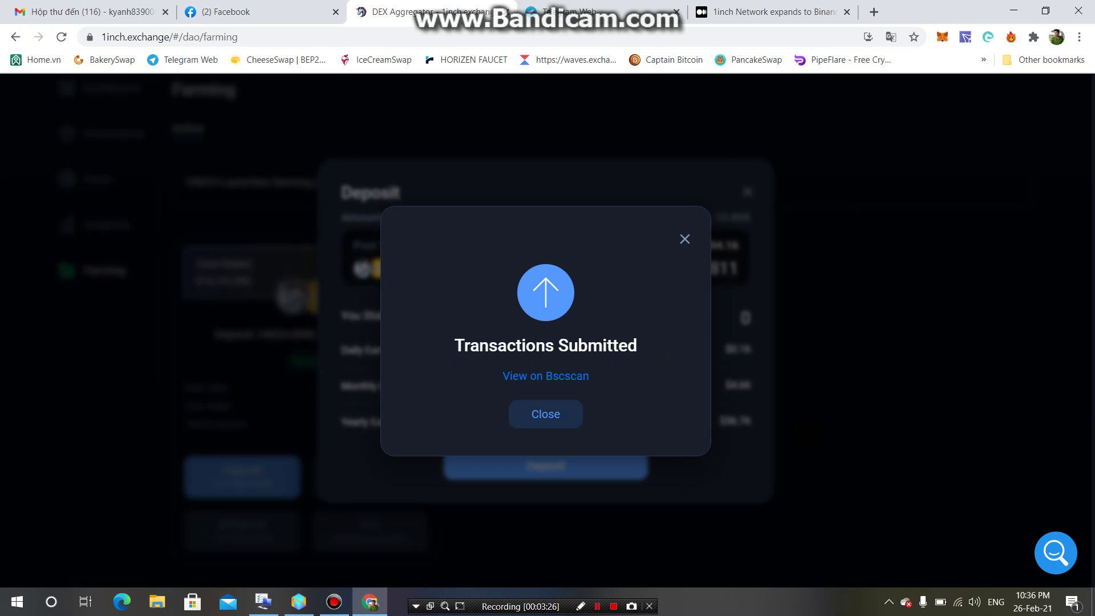
left_click(684, 238)
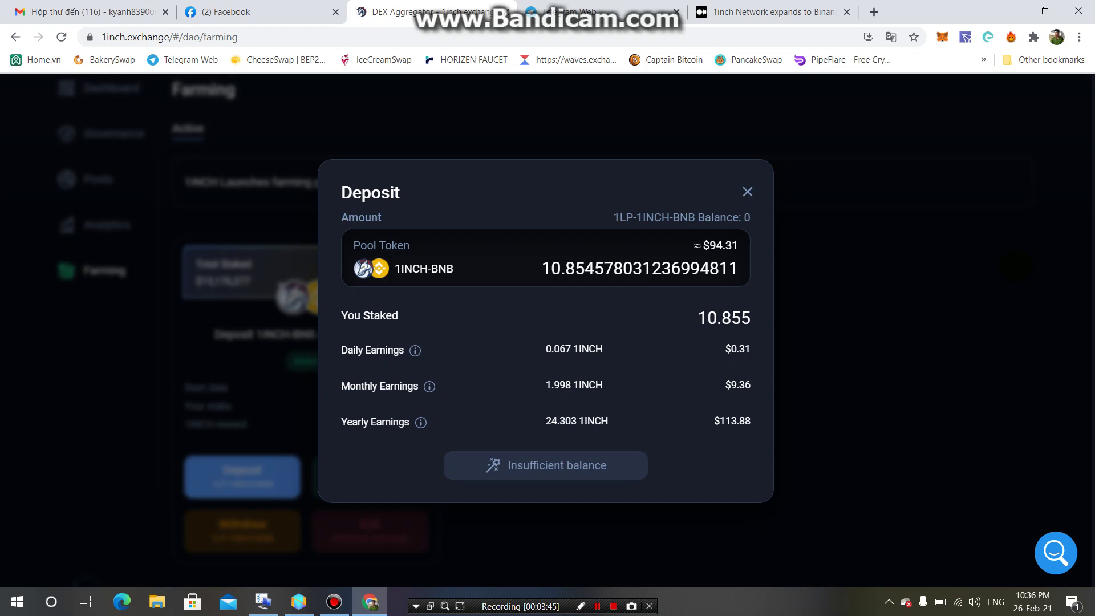
left_click(748, 191)
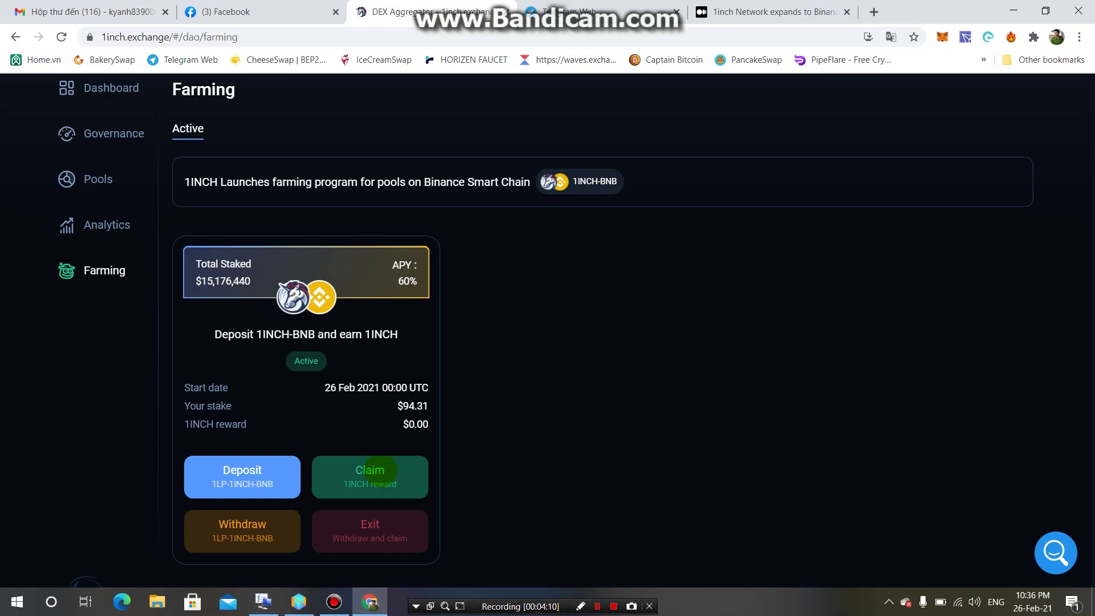
Examine the 1INCH-BNB pool's governance page and expand its liquidity, APY and balance details in the pool list.
scroll(580, 415, "up", 1)
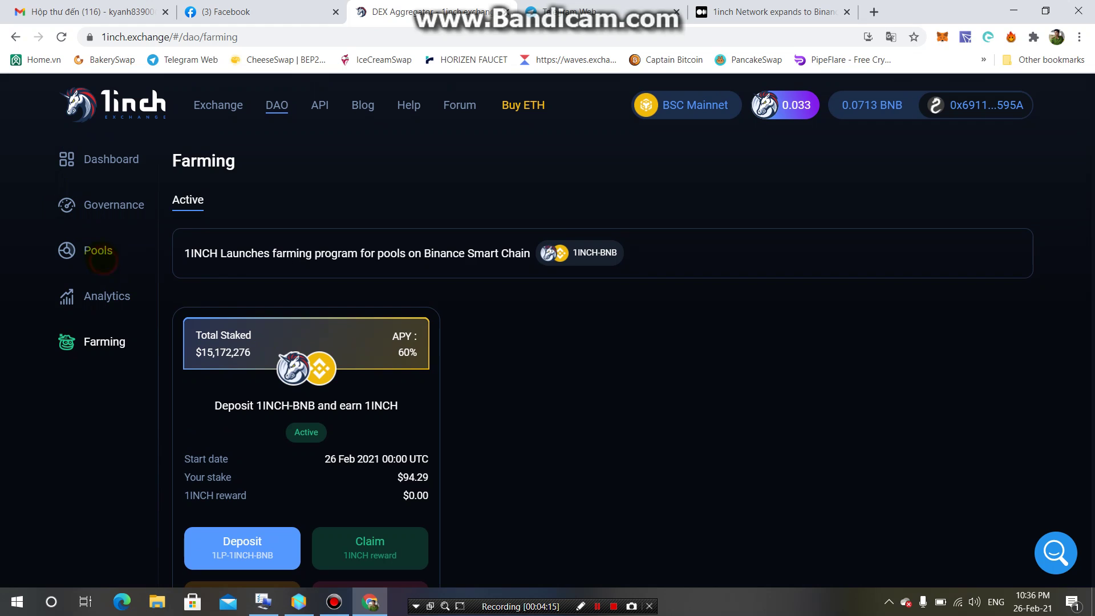
left_click(97, 250)
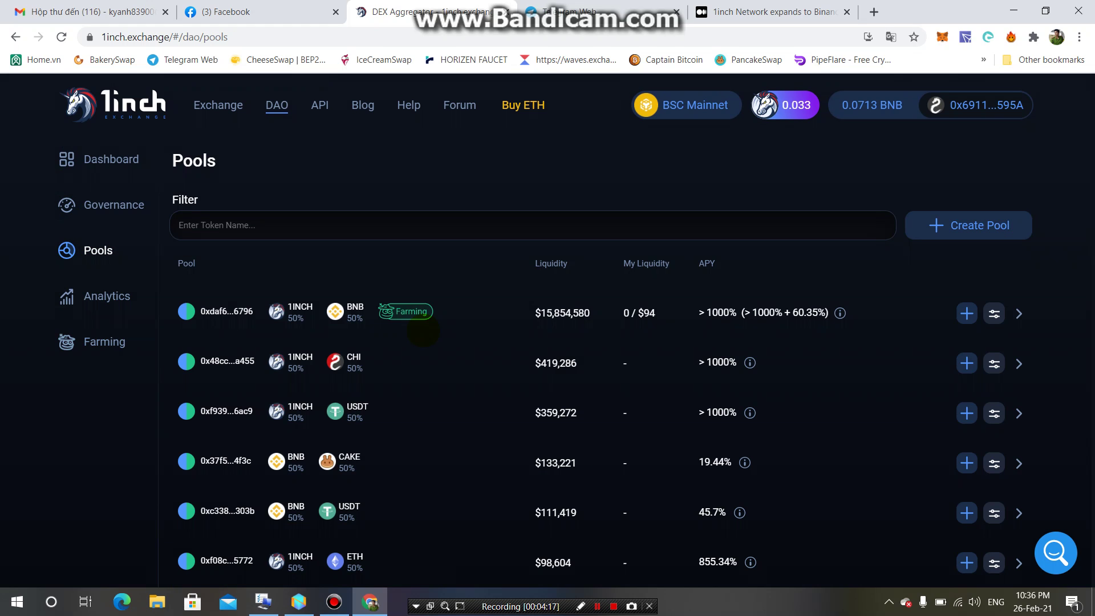
left_click(994, 313)
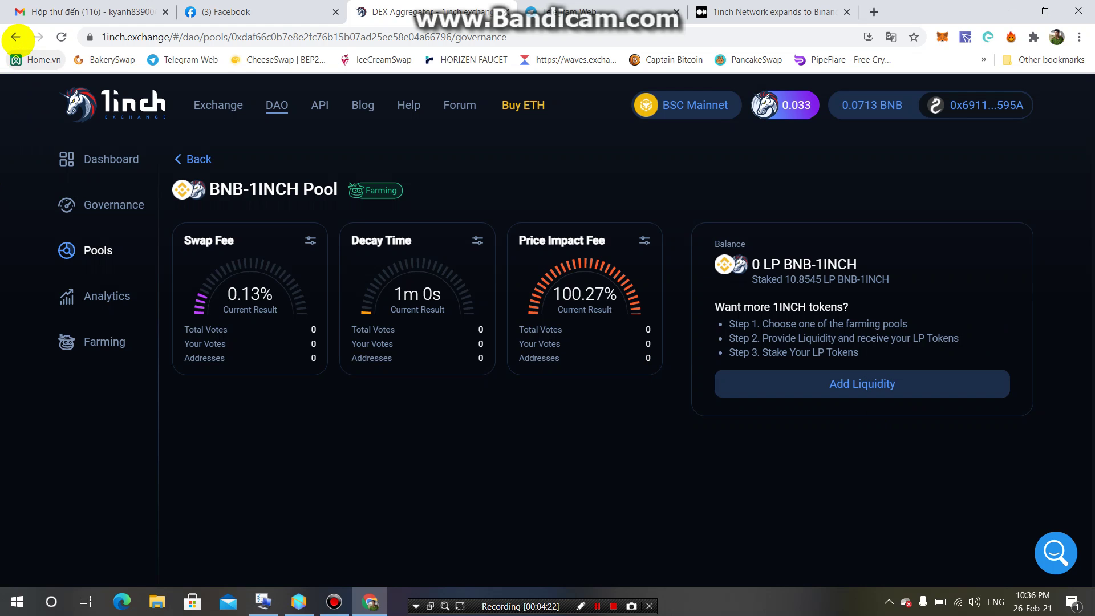
left_click(16, 36)
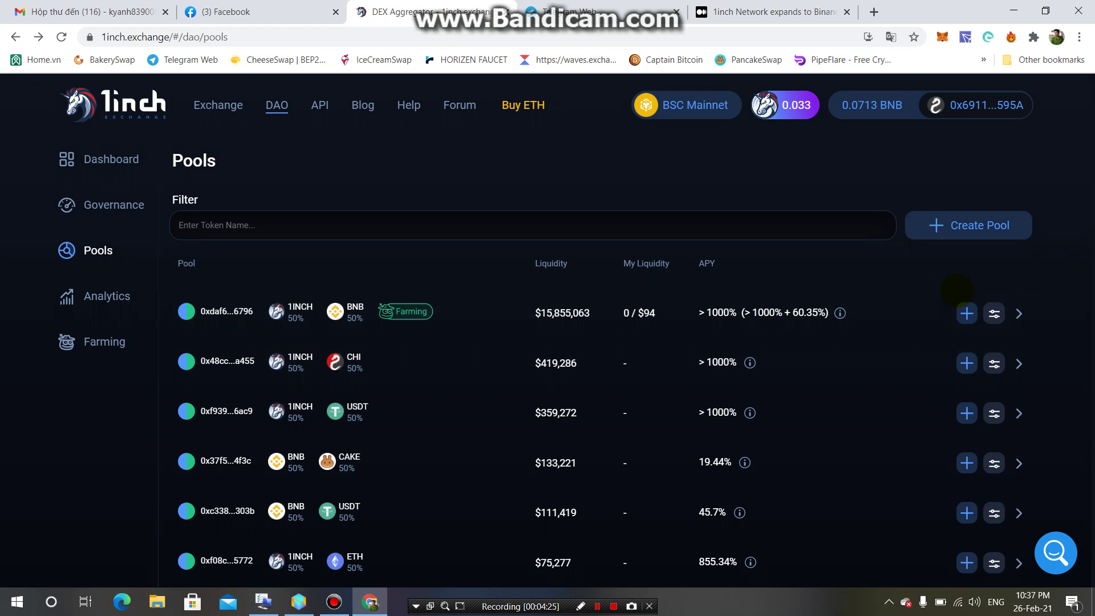
left_click(924, 311)
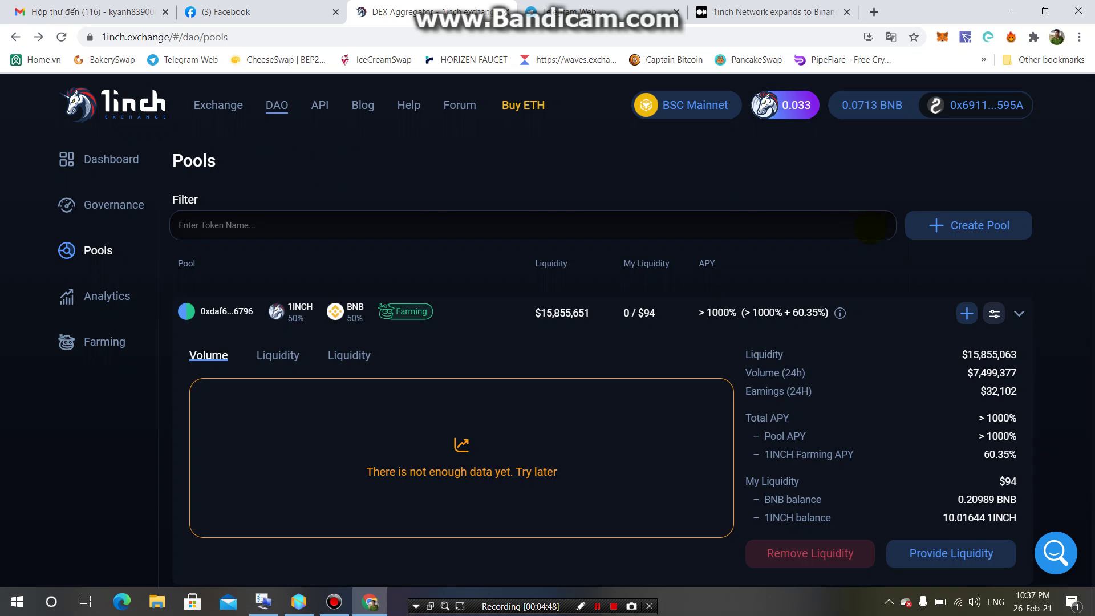
Open the farm linked to the 1INCH-BNB pool and review its stake, claim, withdraw and exit options.
left_click(420, 310)
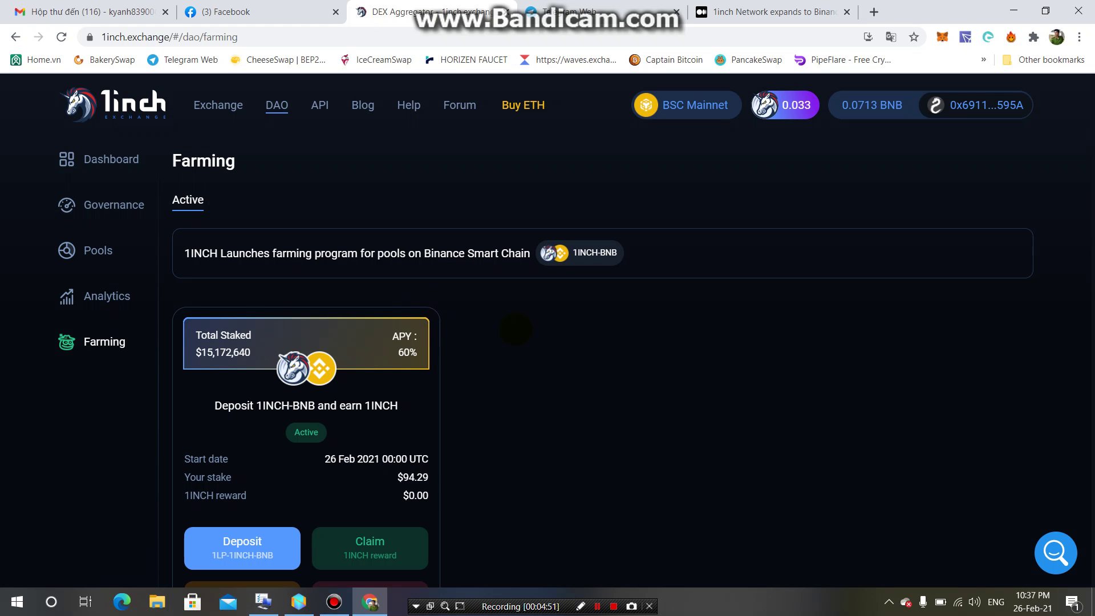
scroll(343, 505, "down", 3)
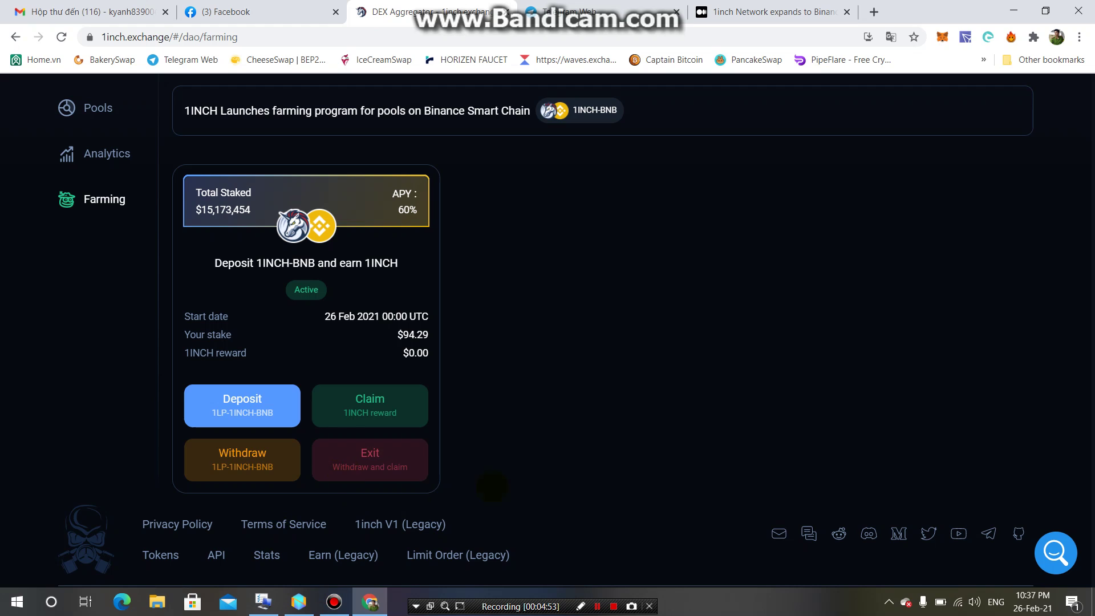
scroll(537, 450, "up", 1)
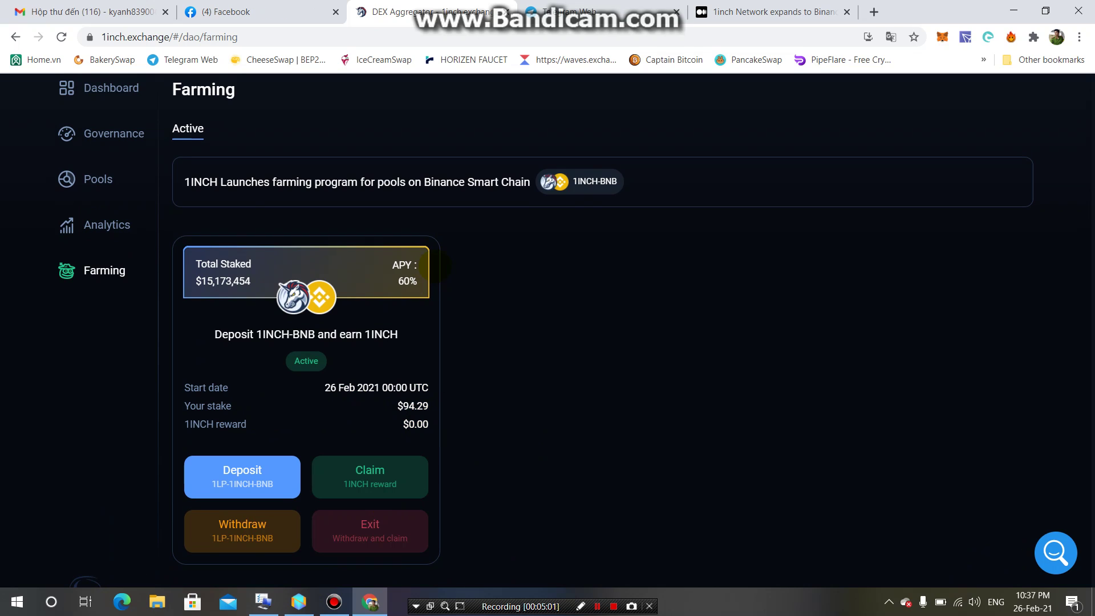
View the DAO's liquidity and volume analytics and reopen the 1INCH-BNB pool's details with its add and remove liquidity options.
left_click(107, 227)
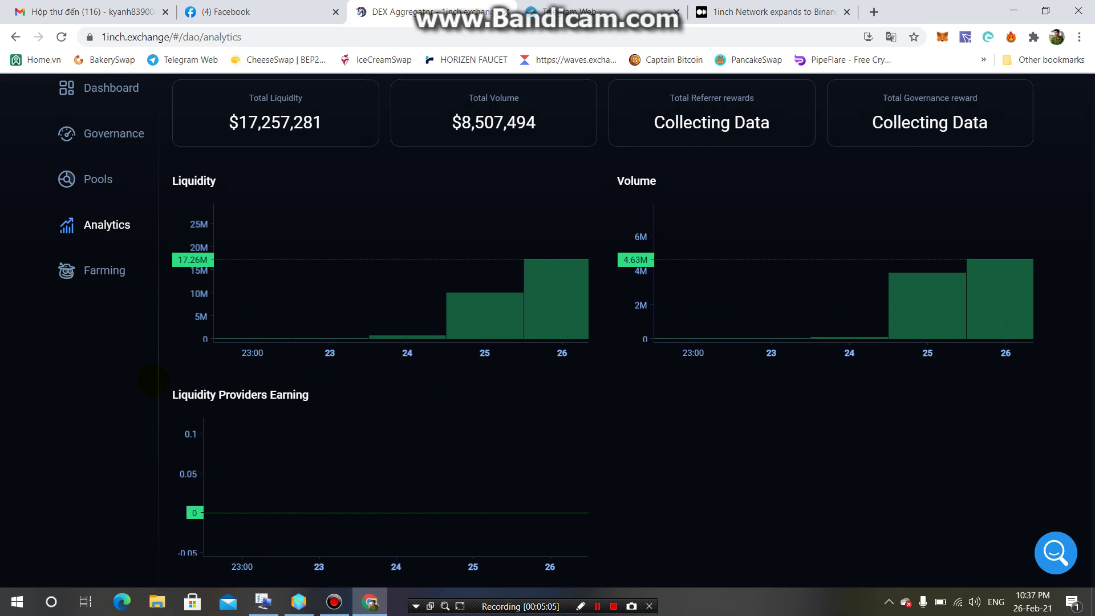
scroll(153, 381, "up", 1)
scroll(153, 381, "up", 1)
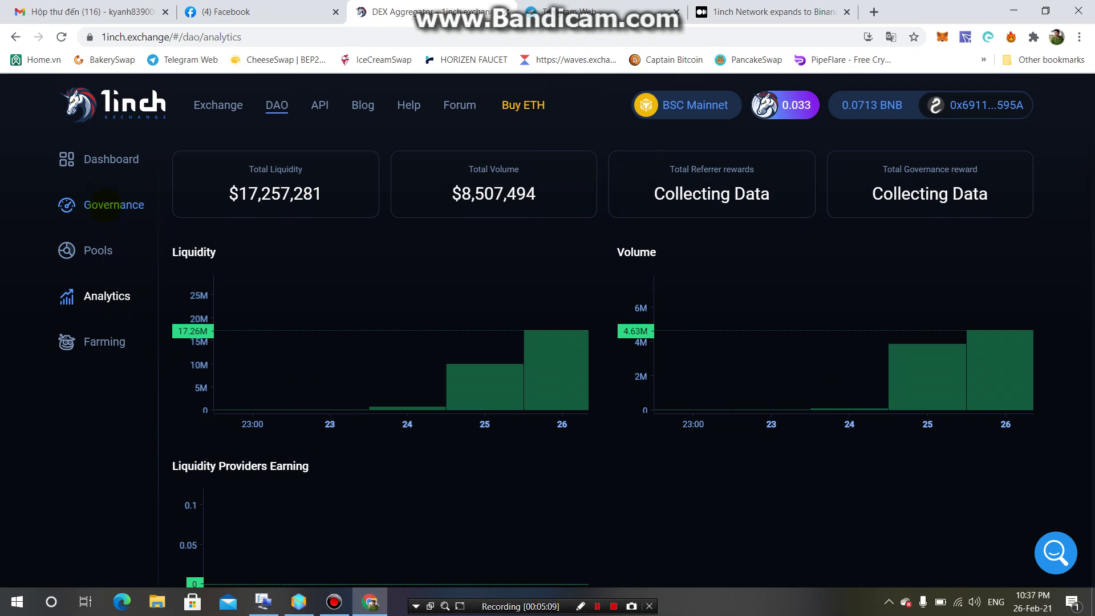
left_click(95, 250)
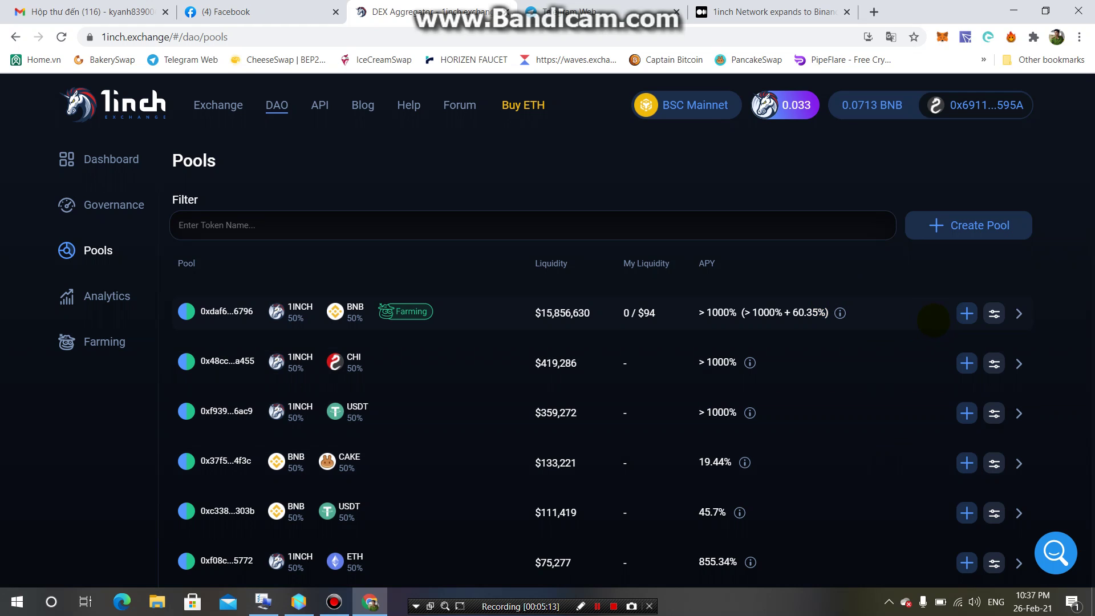
left_click(896, 321)
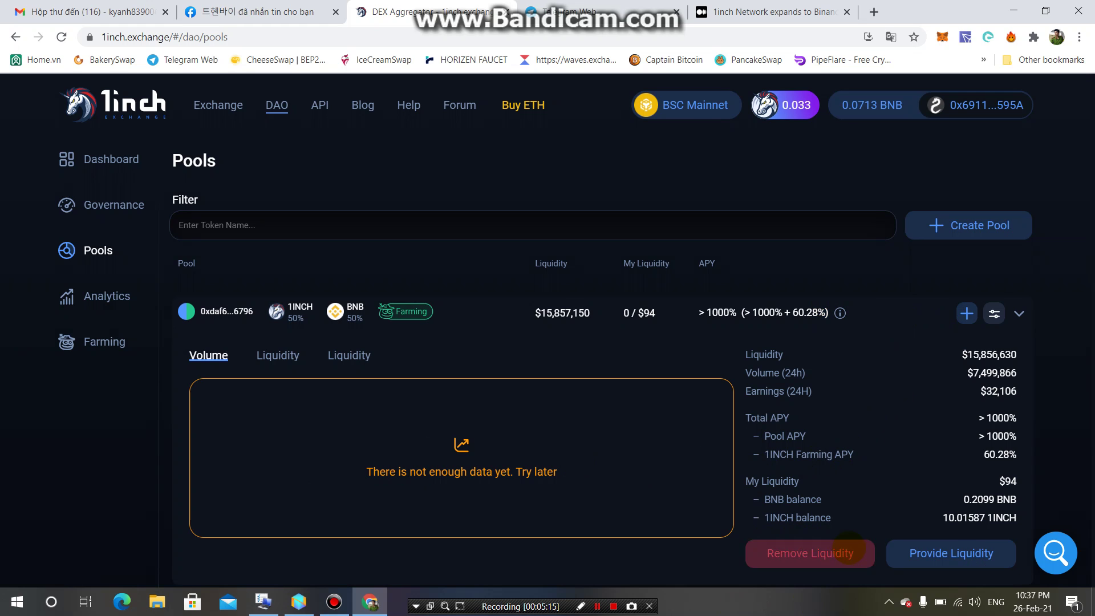
Return to the 1INCH-BNB farm and highlight its start date, stake and 1INCH reward details.
left_click(105, 345)
scroll(337, 301, "down", 3)
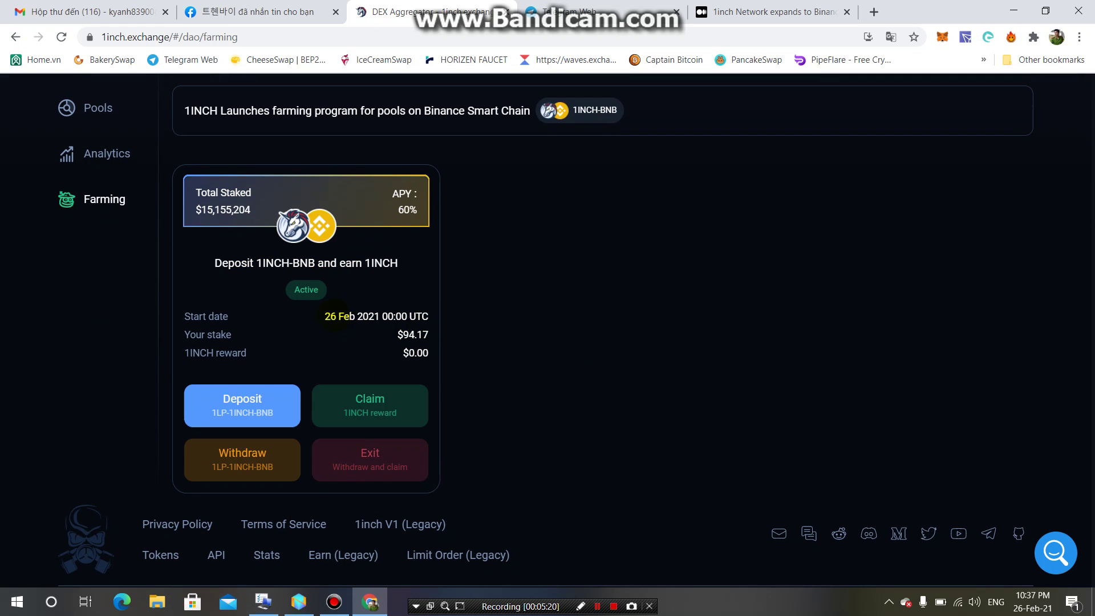
left_click_drag(323, 315, 476, 363)
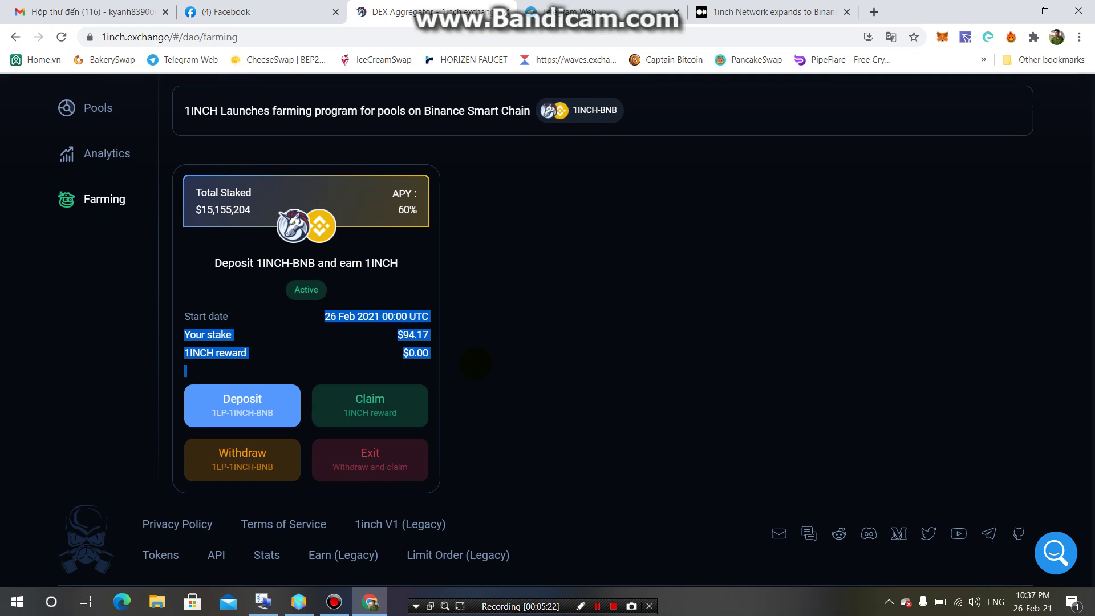
left_click(555, 344)
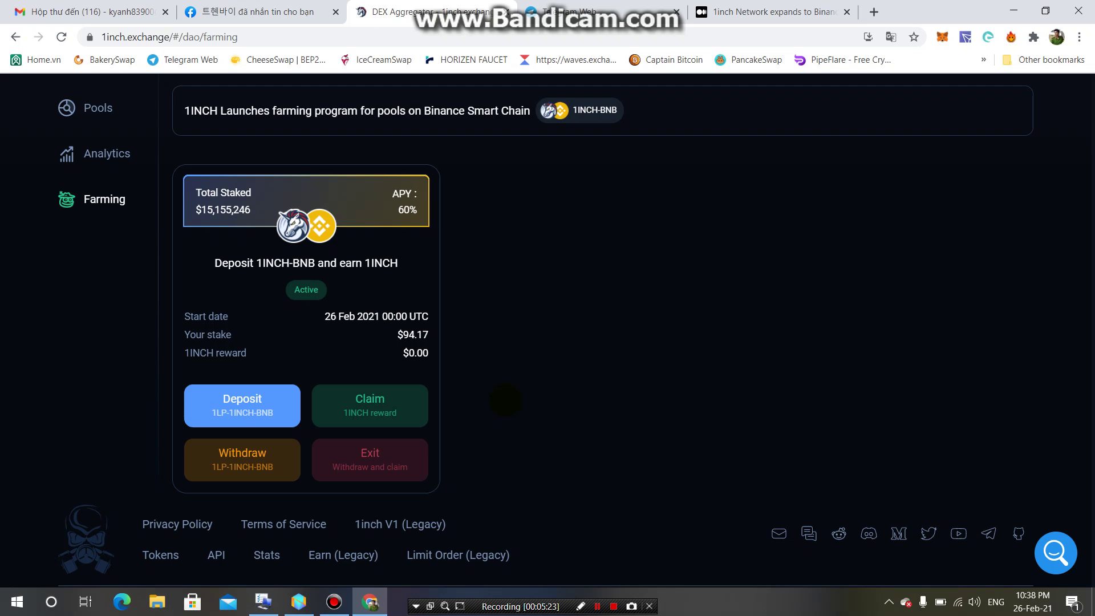